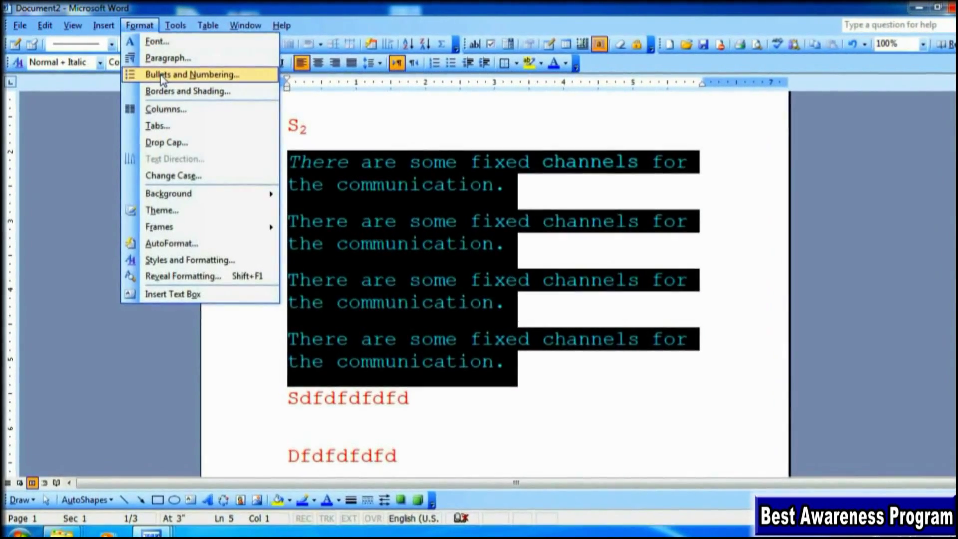
Apply square bullets to the four 'There are some fixed channels' paragraphs.
left_click(195, 73)
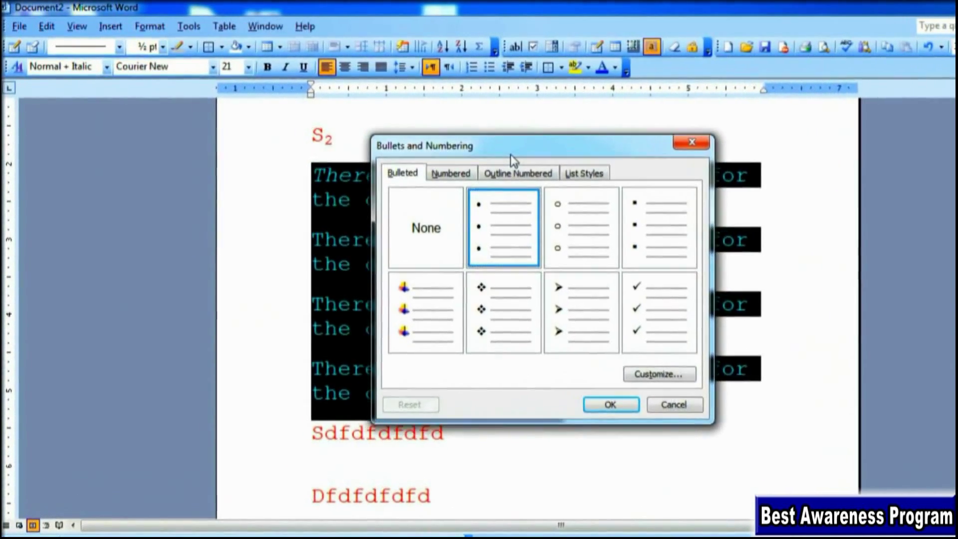
left_click_drag(496, 149, 745, 146)
left_click(786, 220)
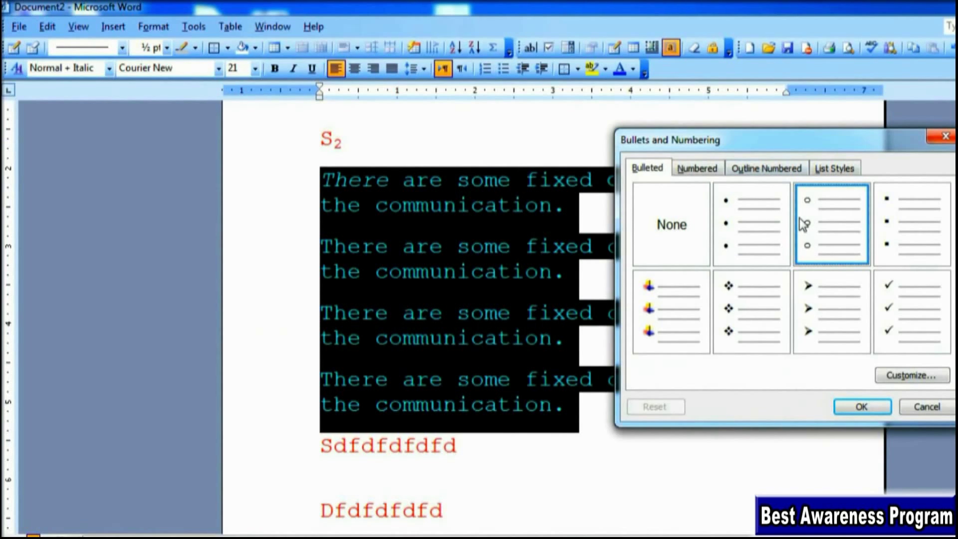
left_click(905, 242)
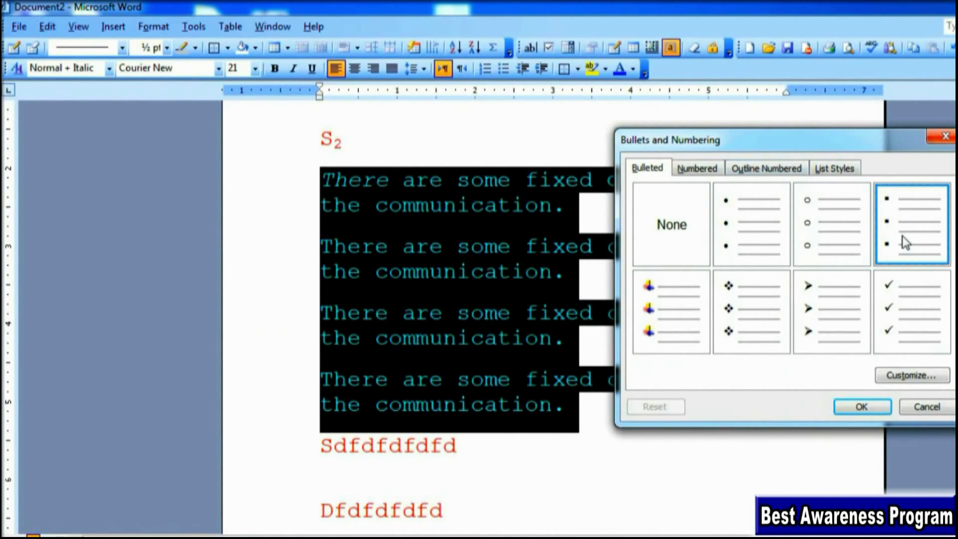
left_click(861, 406)
left_click(568, 235)
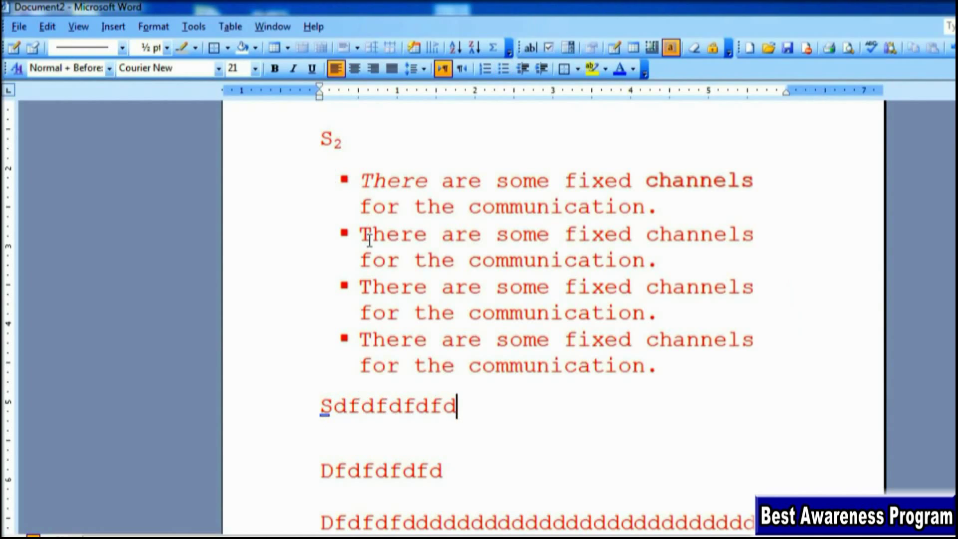
Extend the list through the Sdfdfdfdfd line and switch all five items to check-mark bullets.
key("shift+Down")
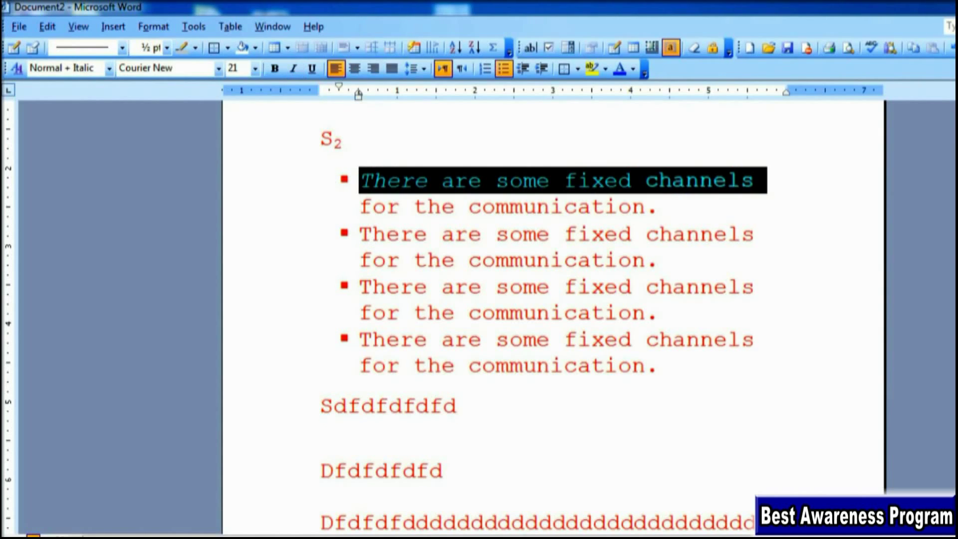
key("shift+Down")
key("shift+Down")
key("shift+Down")
key("shift+Down")
key("shift+Down")
key("shift+Down")
key("shift+Down")
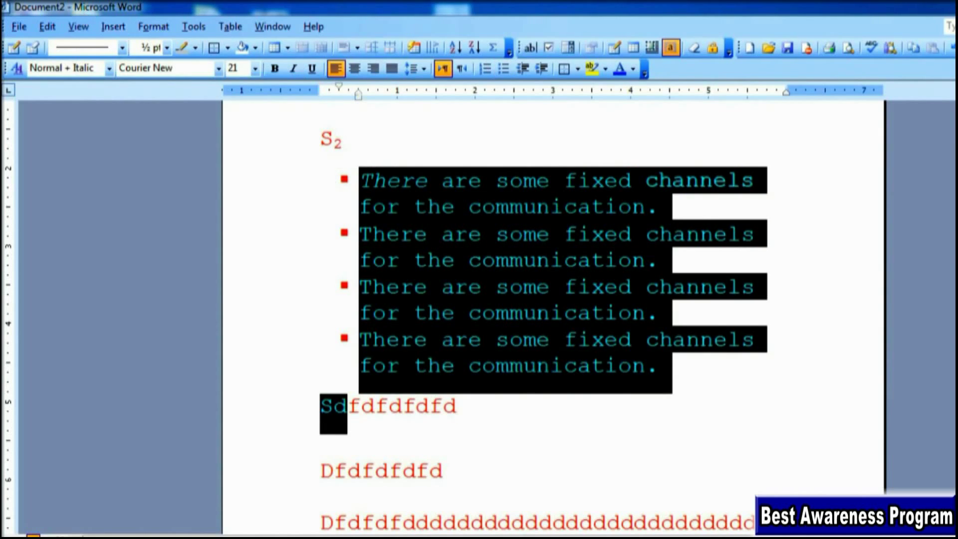
left_click(151, 28)
left_click(191, 82)
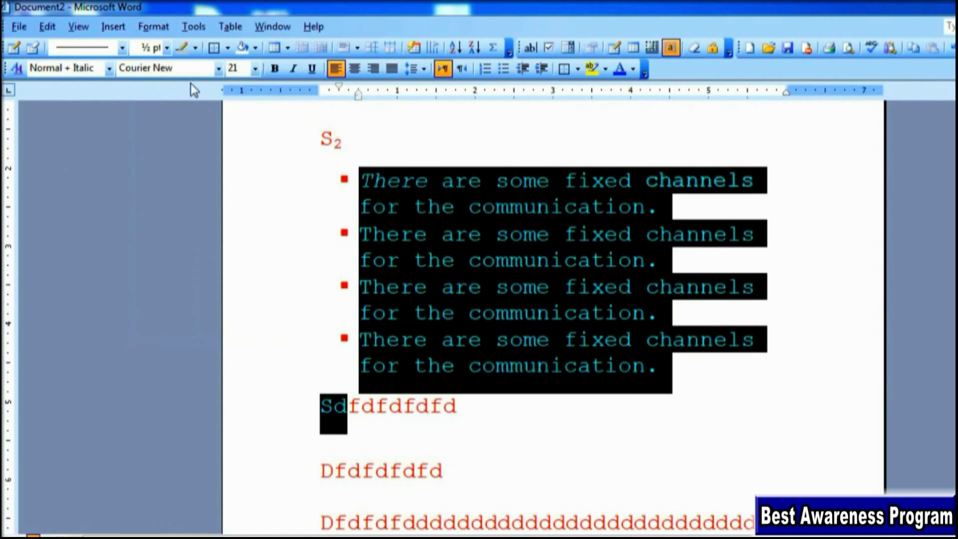
left_click(914, 305)
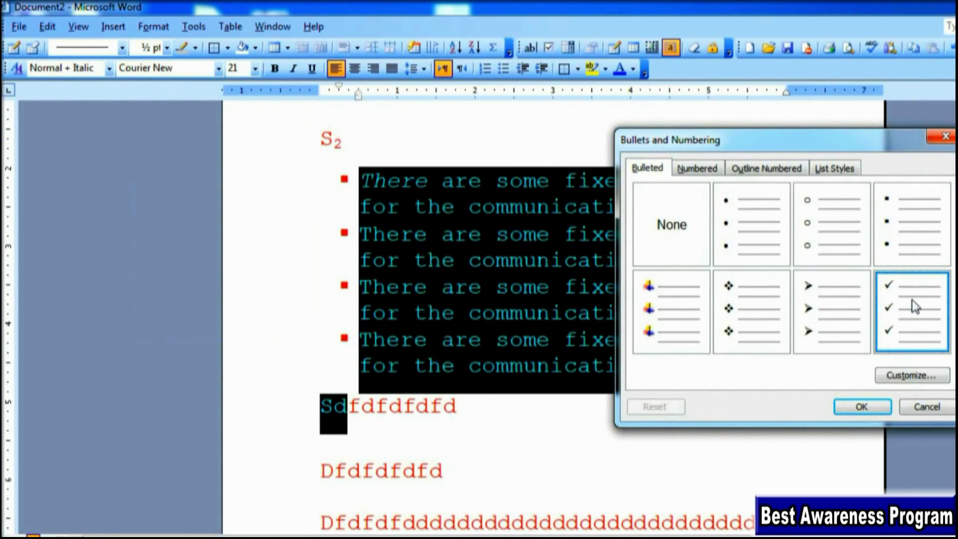
left_click(861, 408)
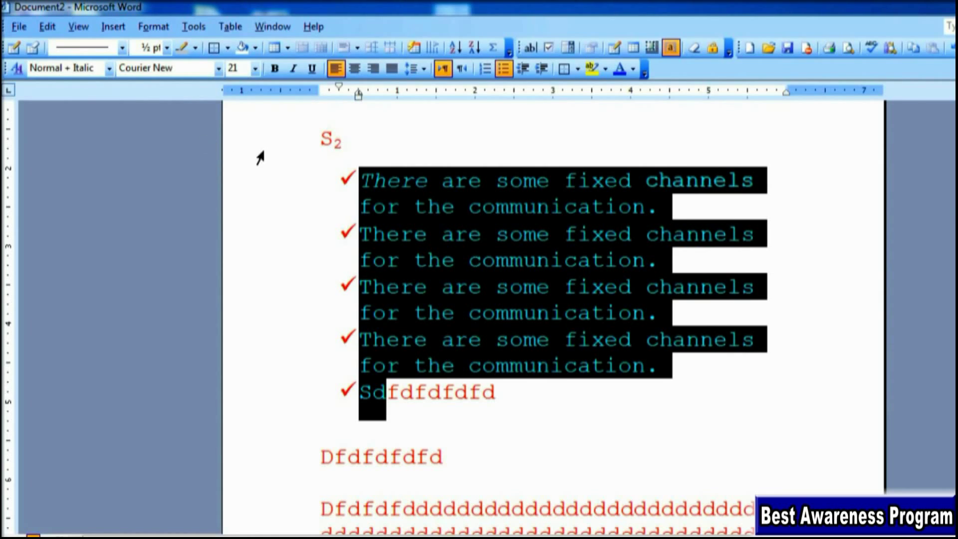
left_click(153, 26)
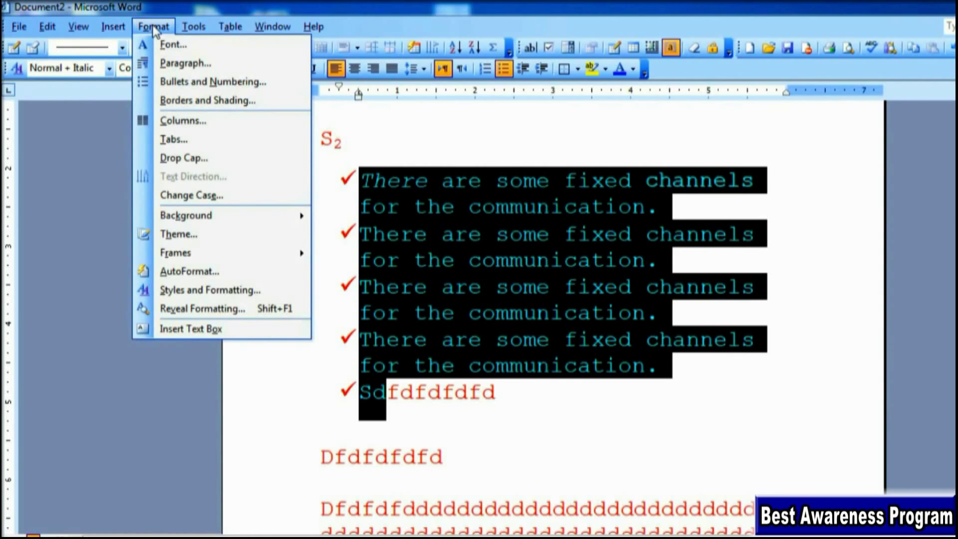
Number the five list items with the lowercase Roman numeral style i. ii. iii.
left_click(183, 86)
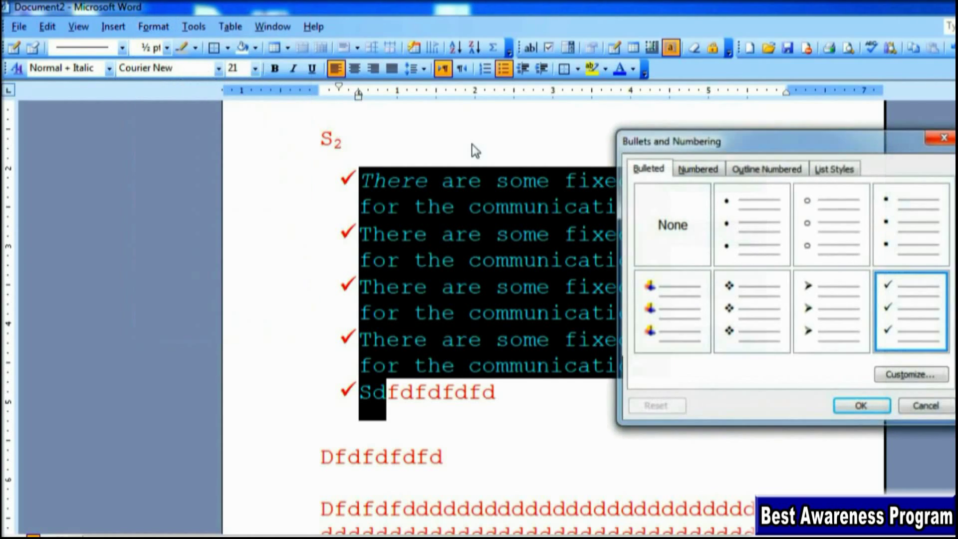
left_click(701, 166)
left_click(740, 196)
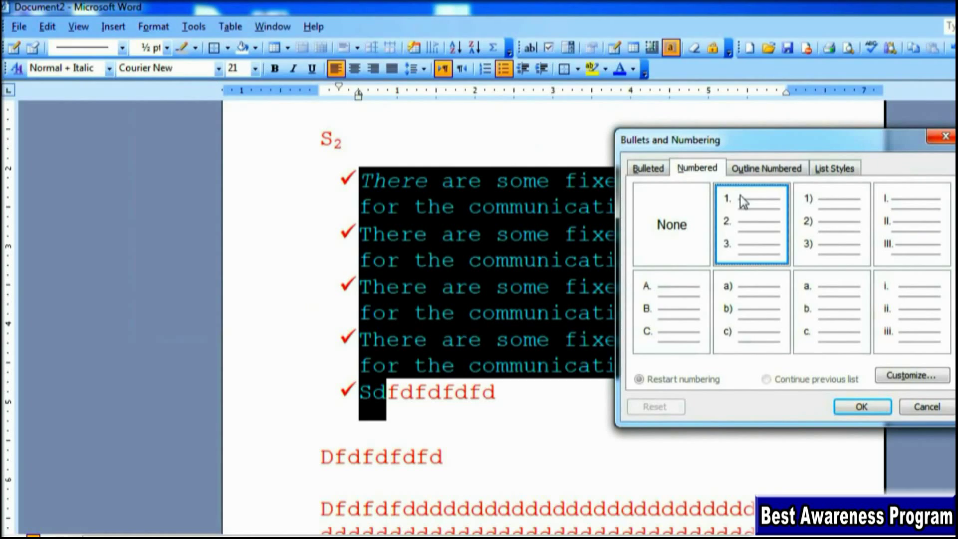
left_click(800, 317)
left_click(899, 300)
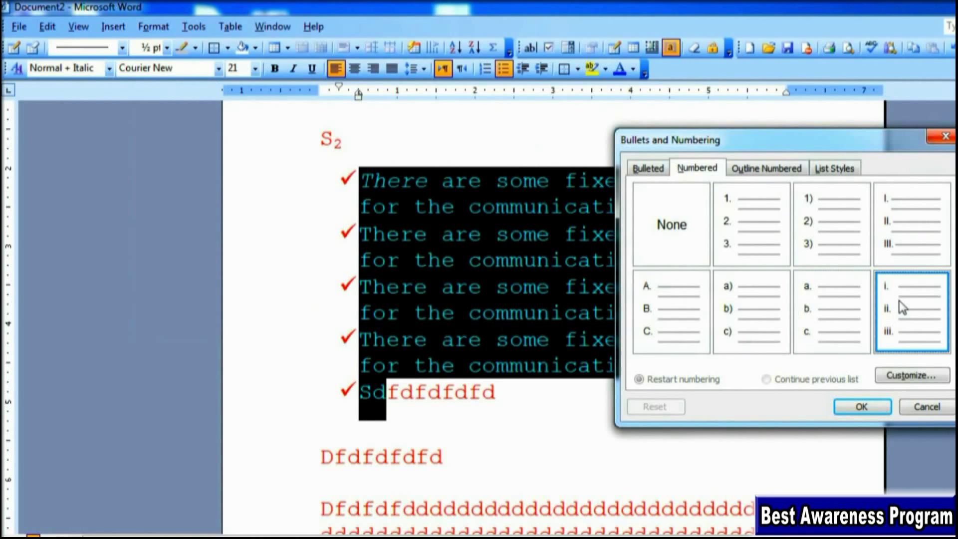
left_click(861, 406)
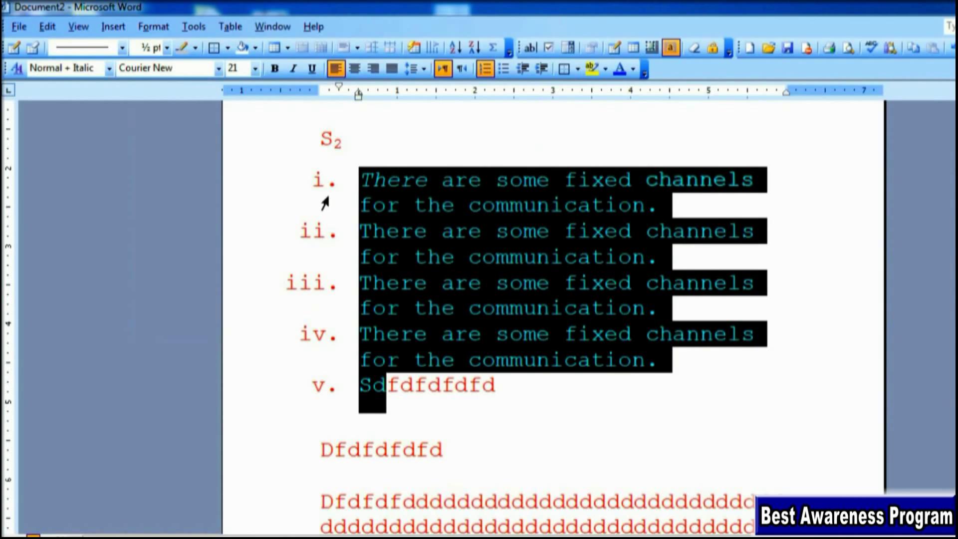
left_click(154, 28)
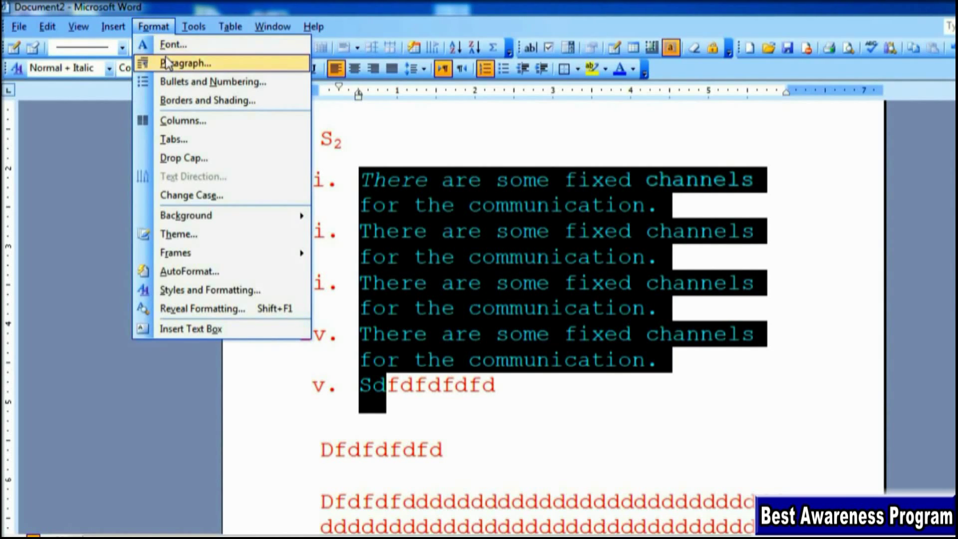
Apply the Article I. Heading outline numbering style to the five list items.
left_click(174, 82)
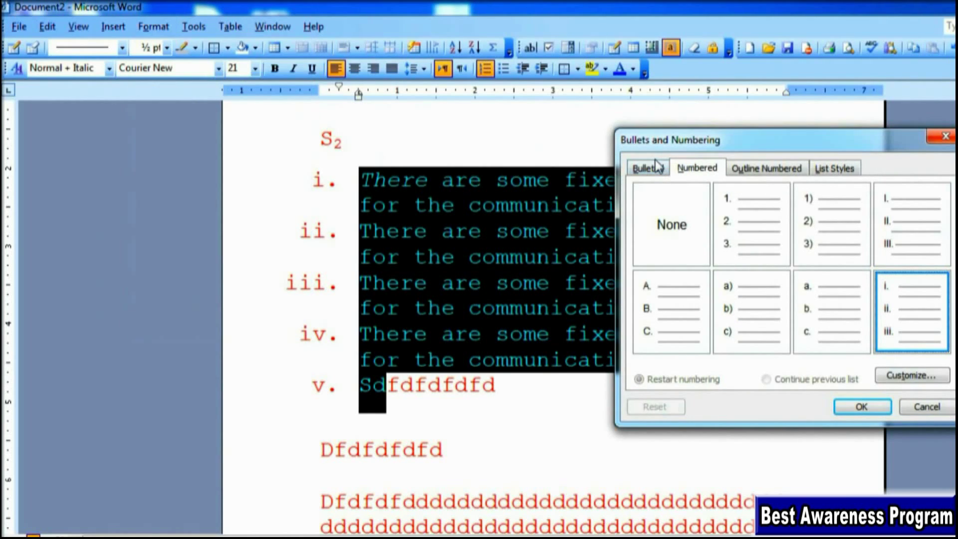
left_click(658, 165)
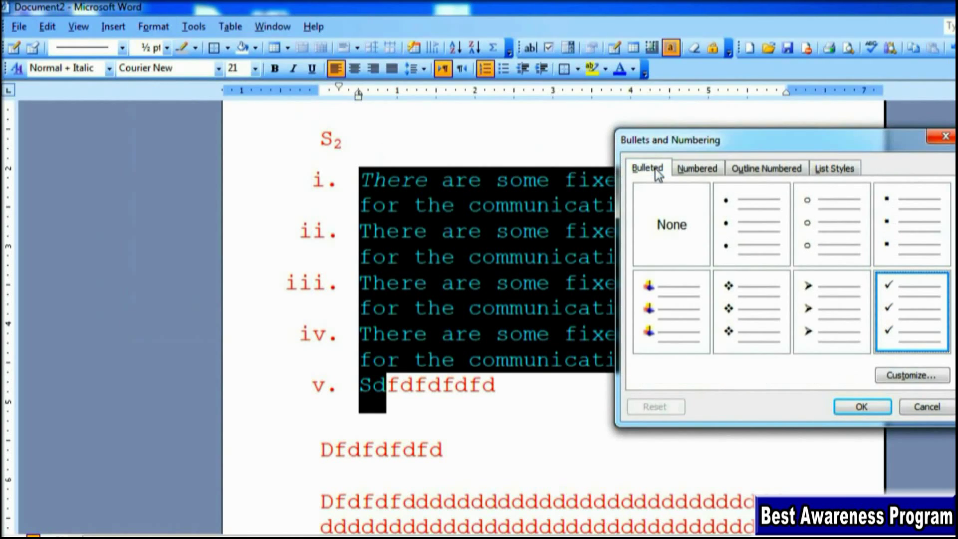
left_click(703, 171)
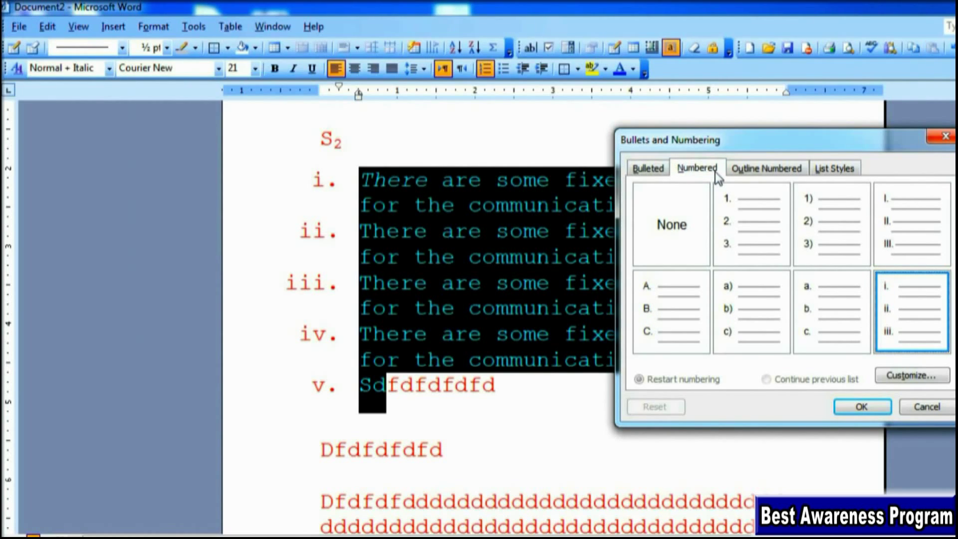
left_click(746, 172)
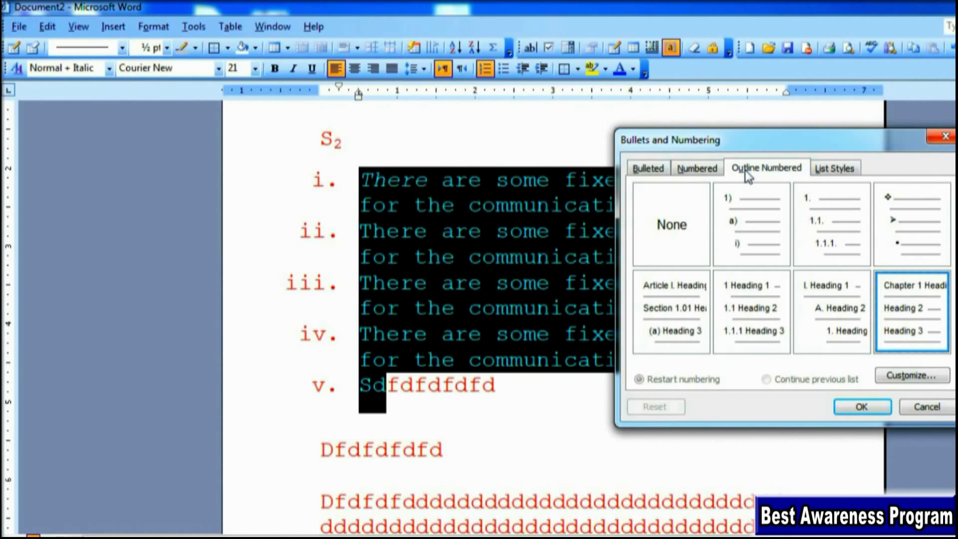
left_click(745, 205)
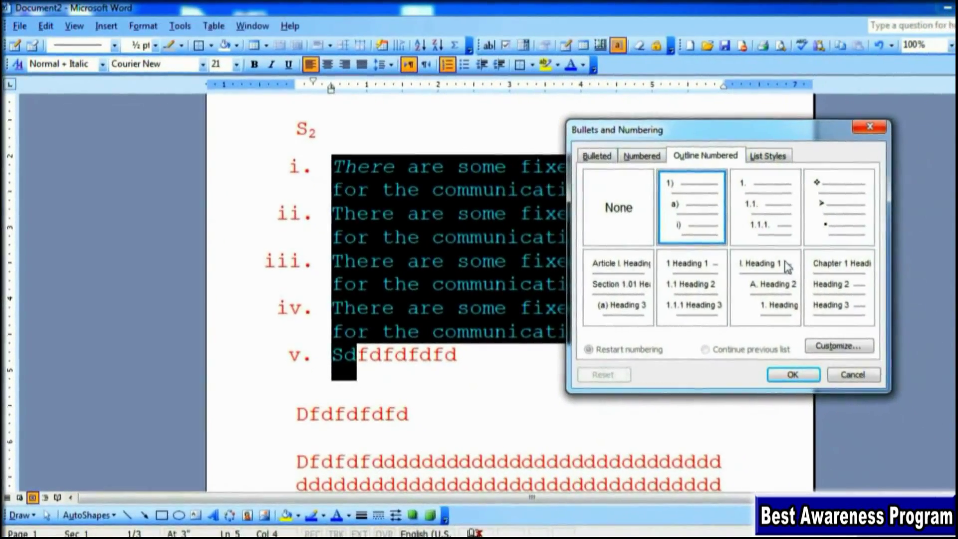
left_click(610, 305)
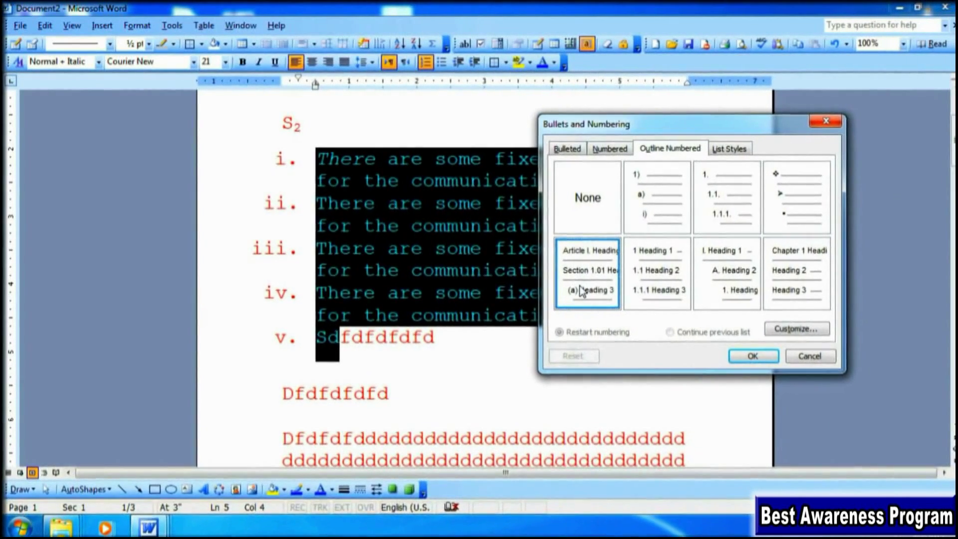
left_click(742, 353)
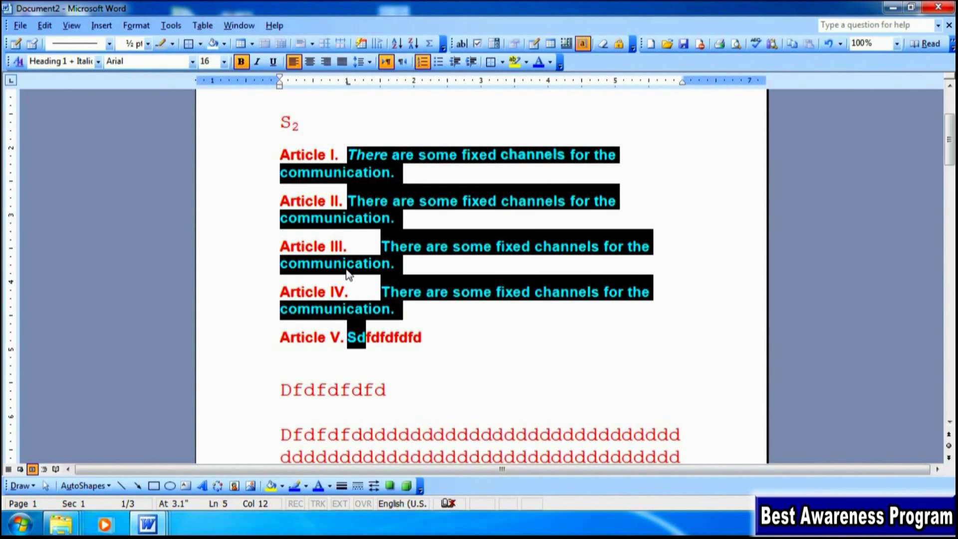
Close Bullets and Numbering without changes and bring up the Borders and Shading dialog.
left_click(136, 25)
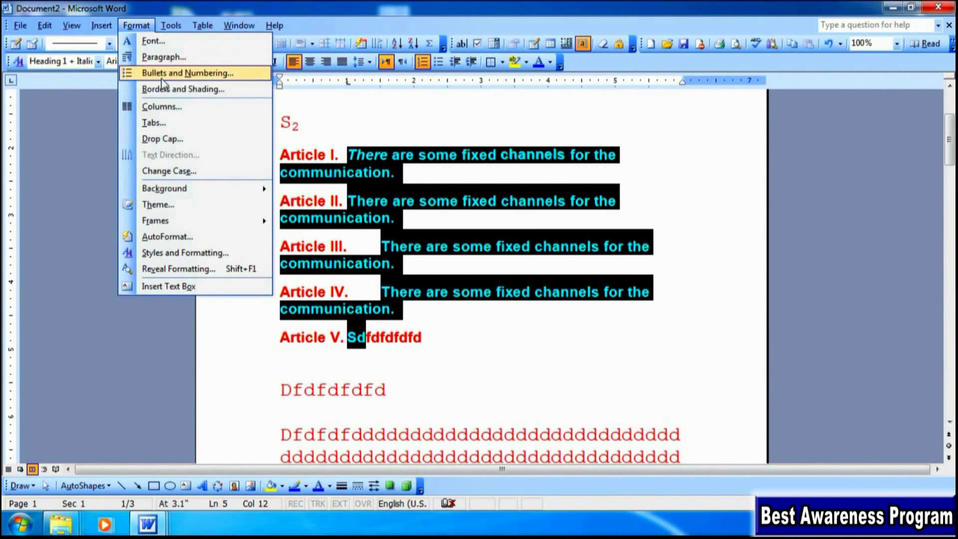
left_click(167, 74)
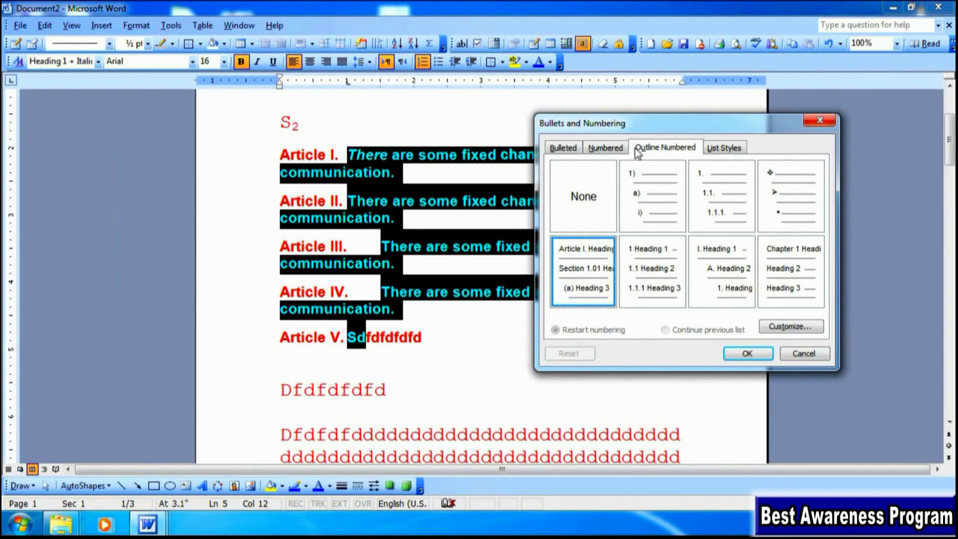
key("Escape")
left_click(136, 25)
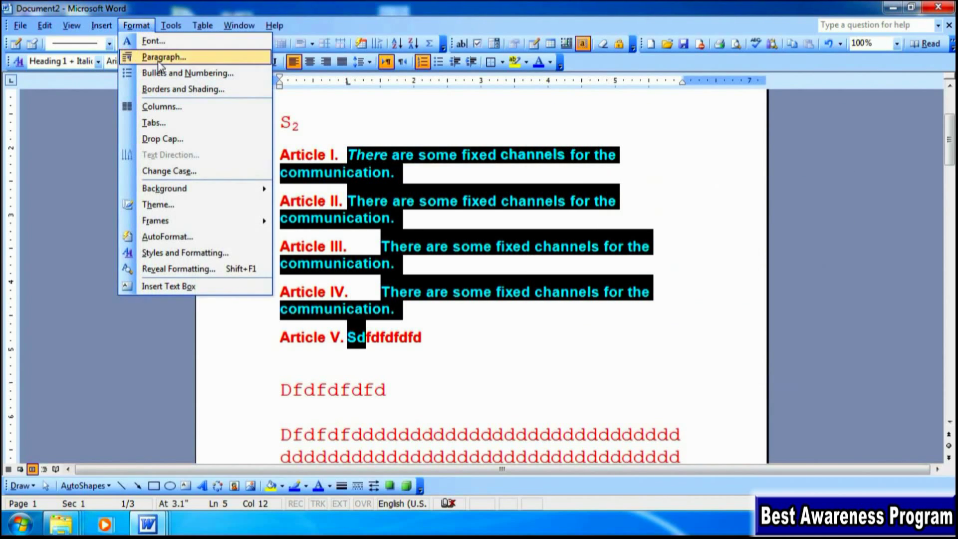
left_click(171, 90)
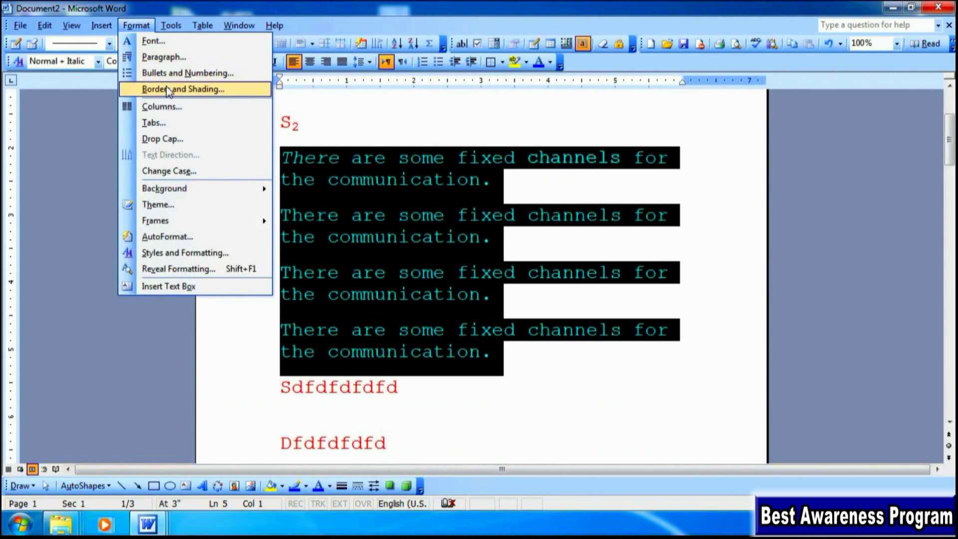
left_click(166, 90)
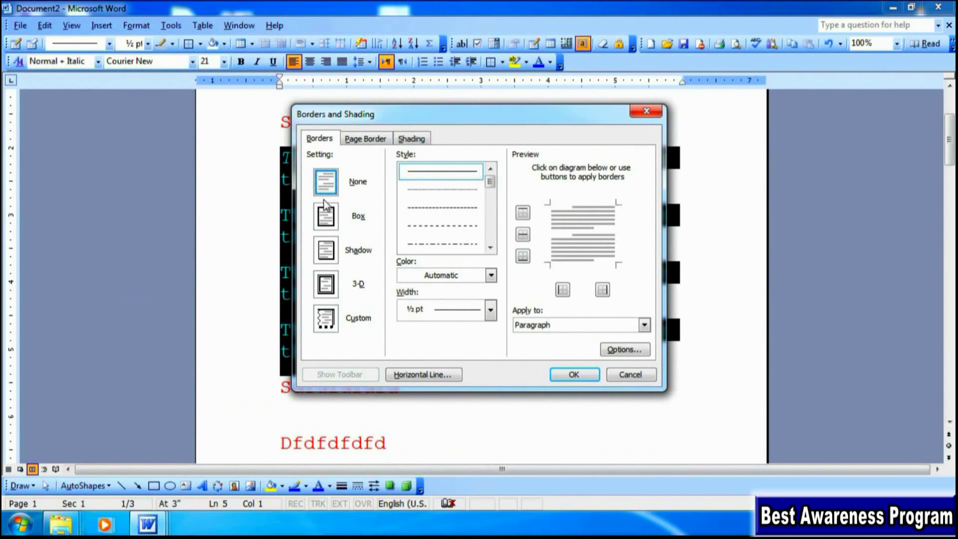
Preview the Box, Shadow and 3-D paragraph borders, then settle on None and move the dialog aside.
left_click(332, 224)
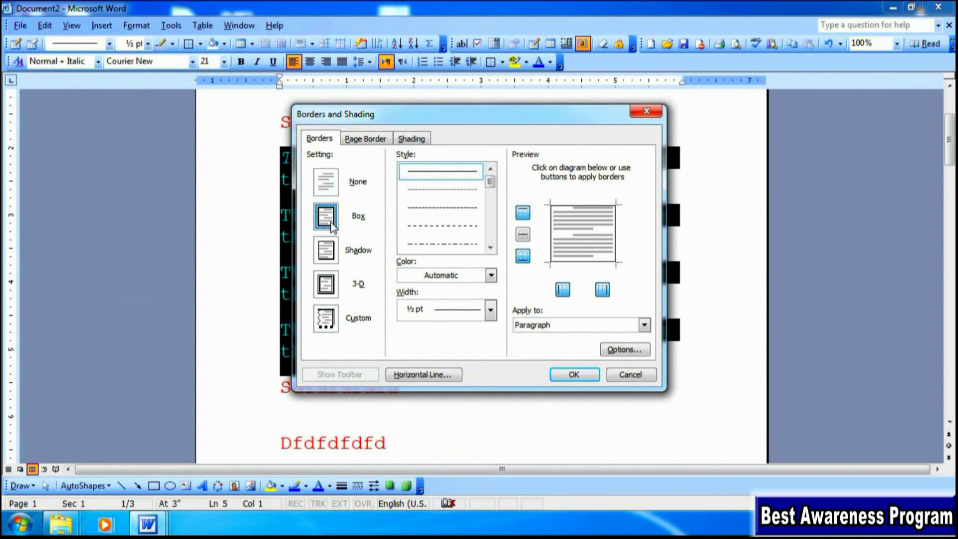
left_click(334, 259)
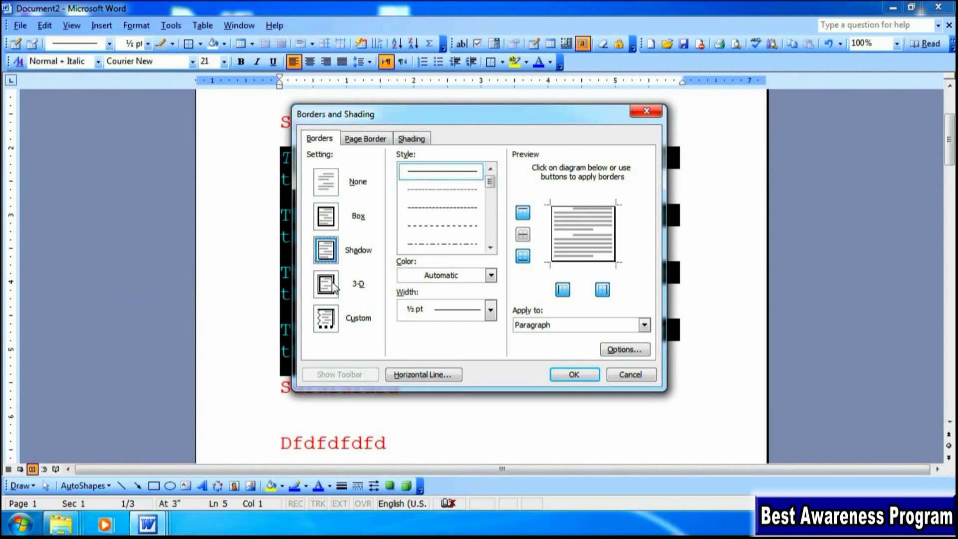
left_click(333, 288)
left_click(335, 260)
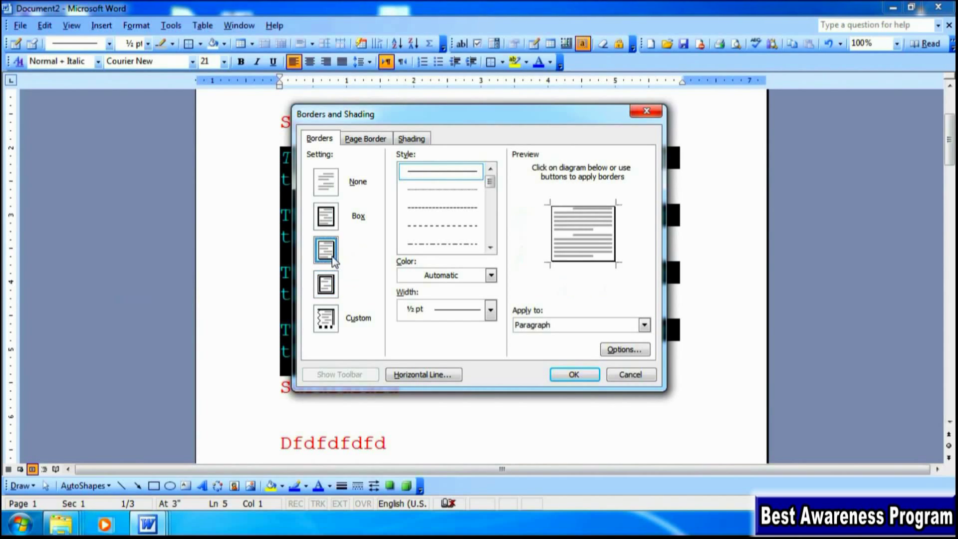
left_click(329, 213)
left_click(332, 192)
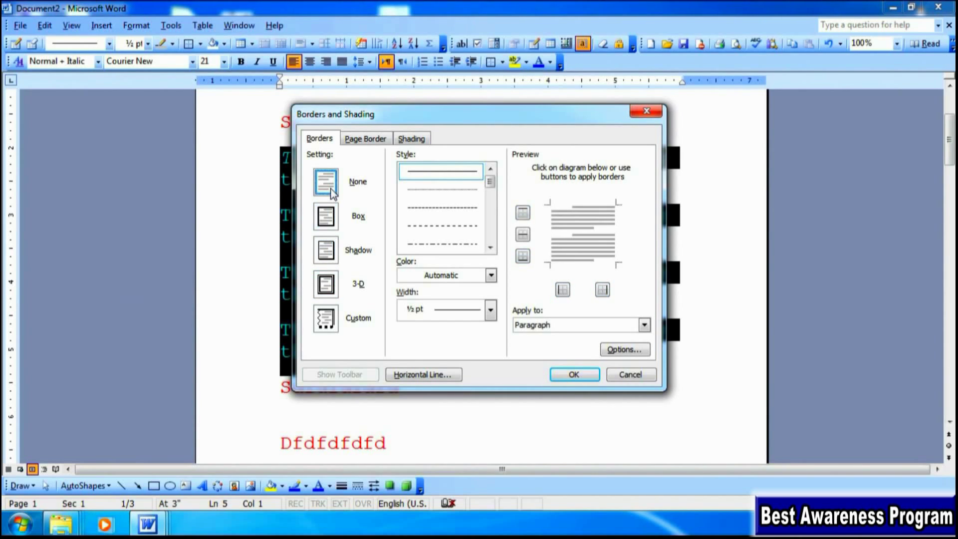
left_click_drag(364, 110, 628, 111)
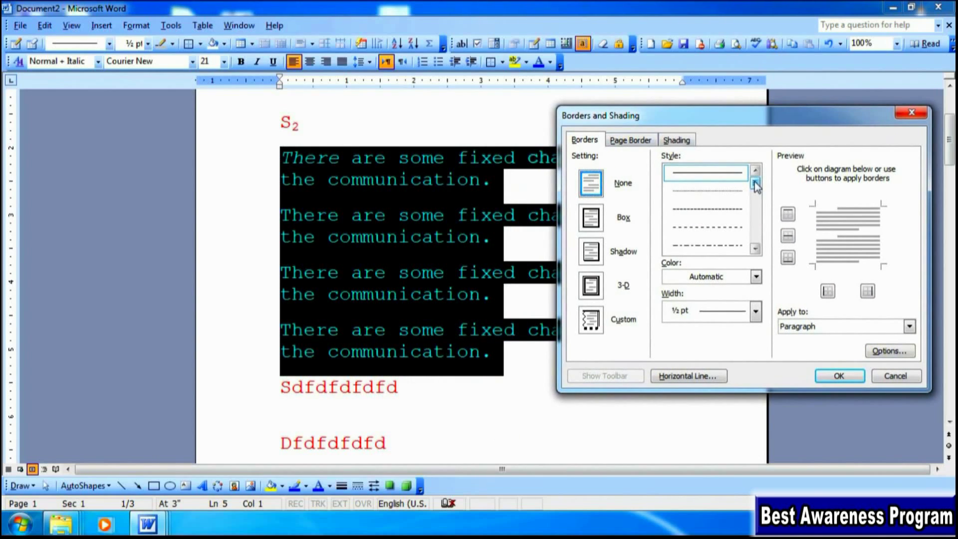
Pick the paragraph border line style and make its colour turquoise.
right_click(754, 185)
scroll(706, 225, "down", 2)
left_click(700, 228)
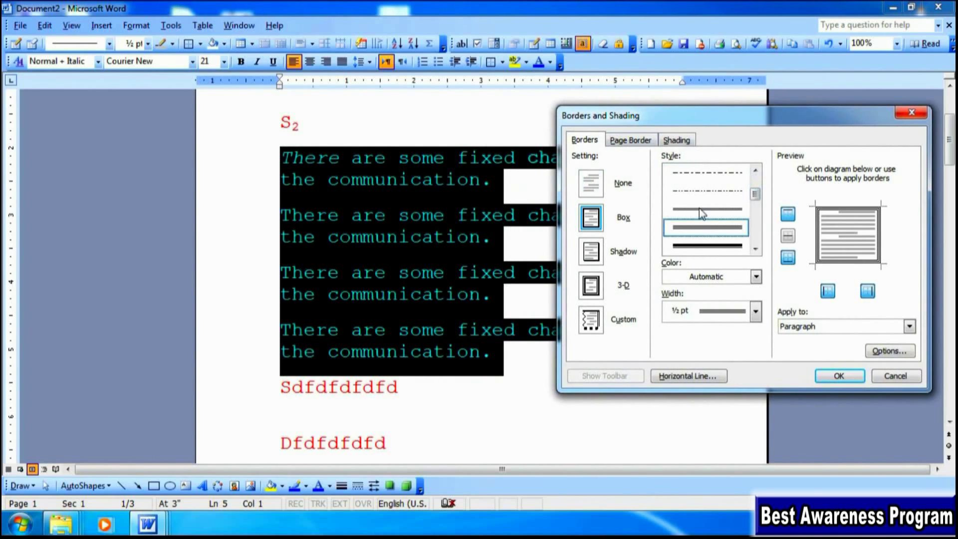
left_click(701, 188)
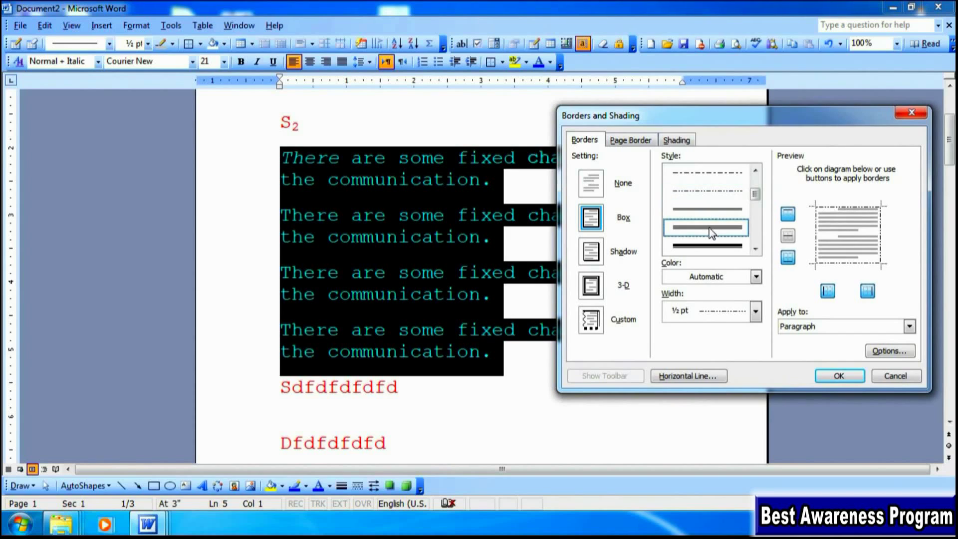
left_click(710, 229)
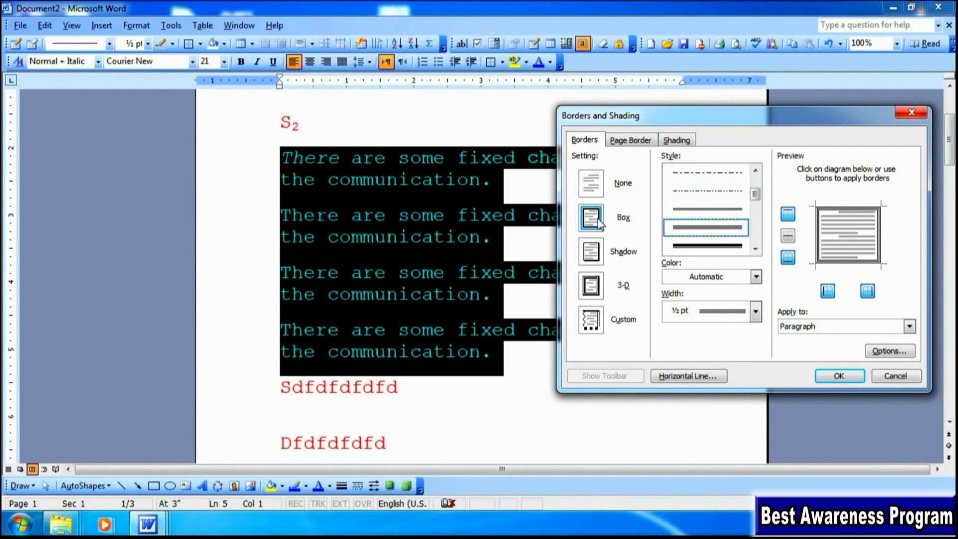
left_click(747, 279)
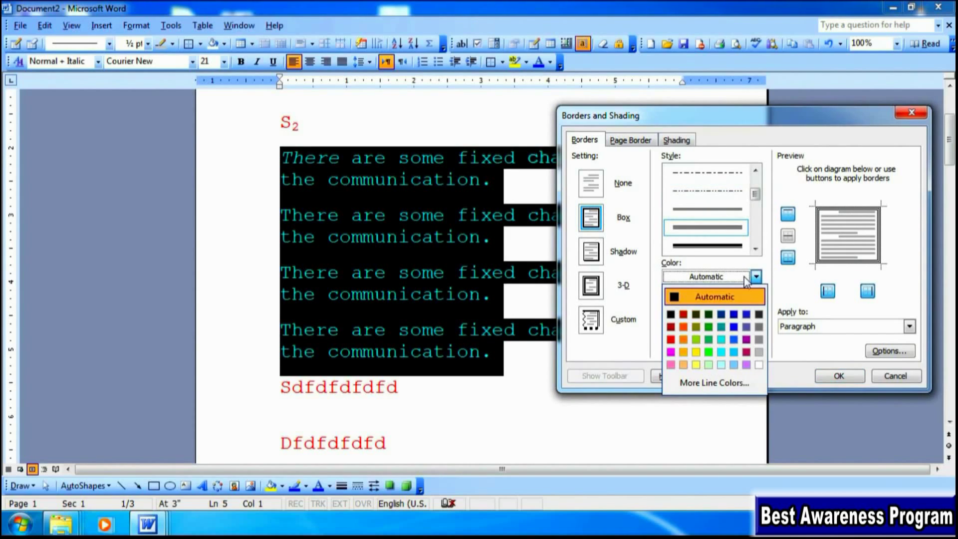
left_click(683, 327)
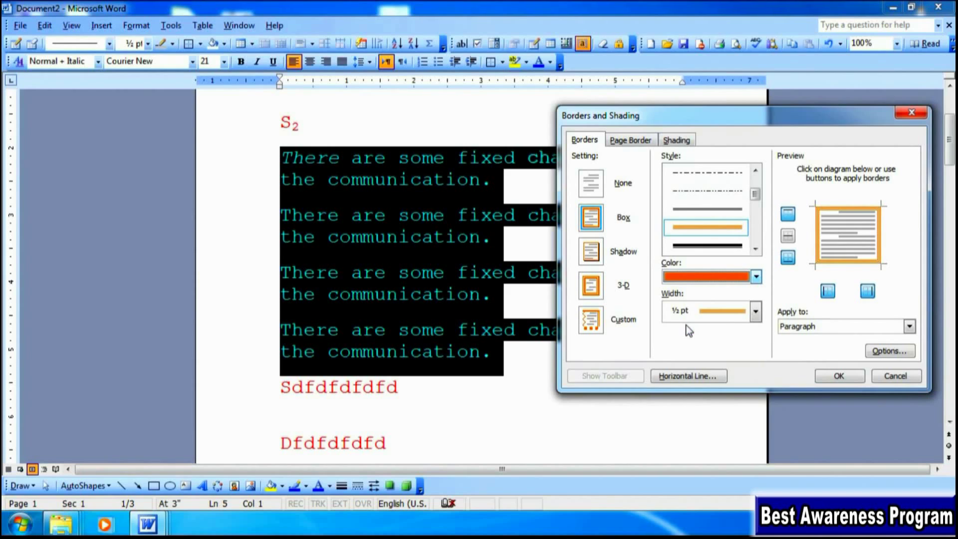
left_click(756, 277)
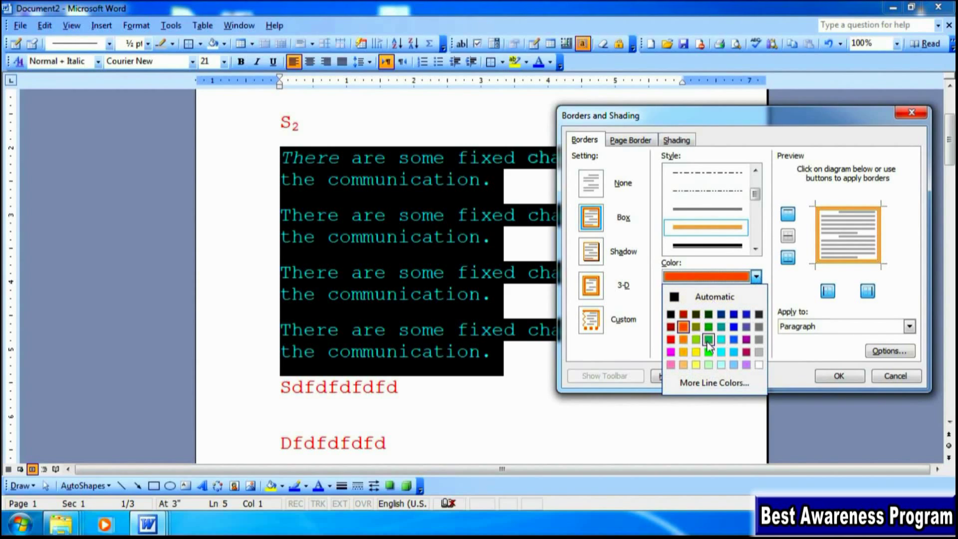
left_click(720, 340)
Set the border width to ¾ pt and remove the top edge in the preview.
left_click(755, 312)
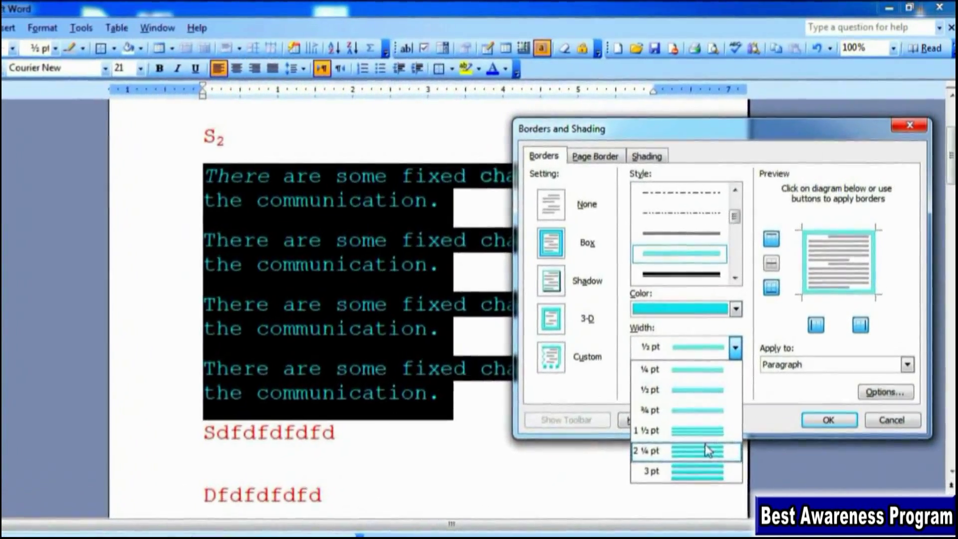
left_click(703, 457)
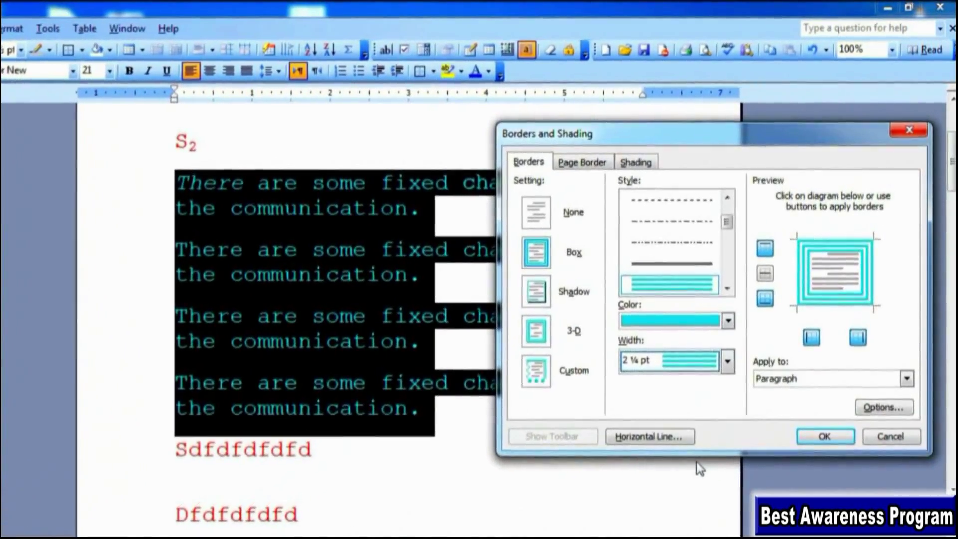
left_click(731, 355)
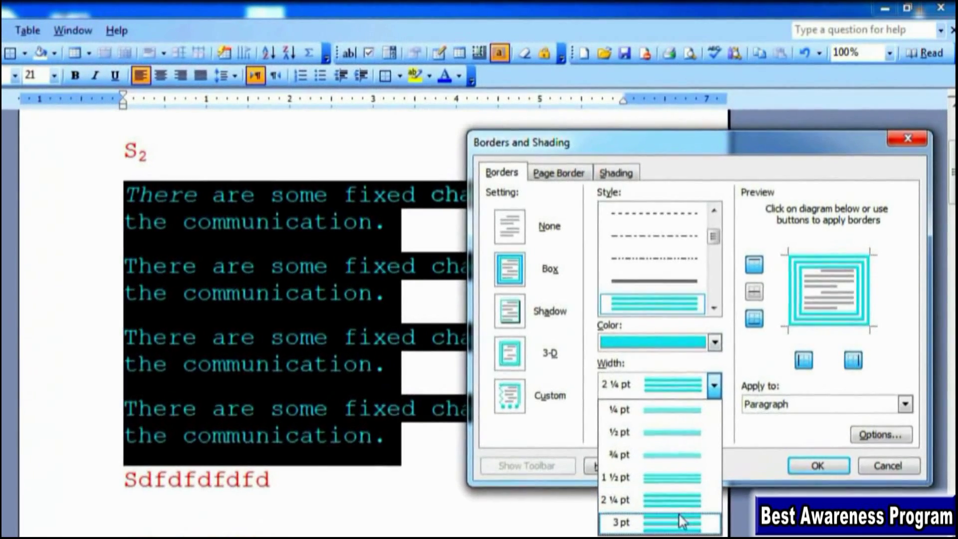
left_click(680, 516)
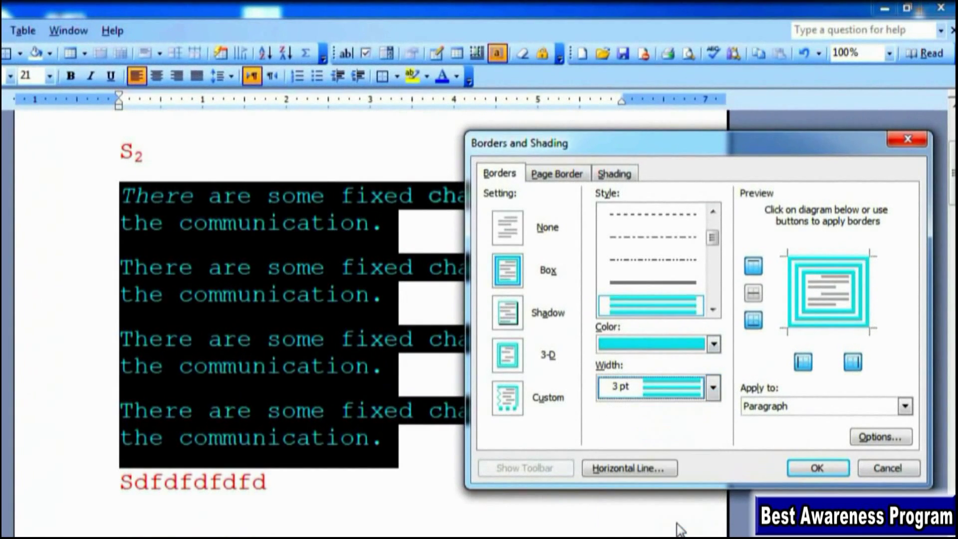
left_click(712, 387)
left_click(648, 445)
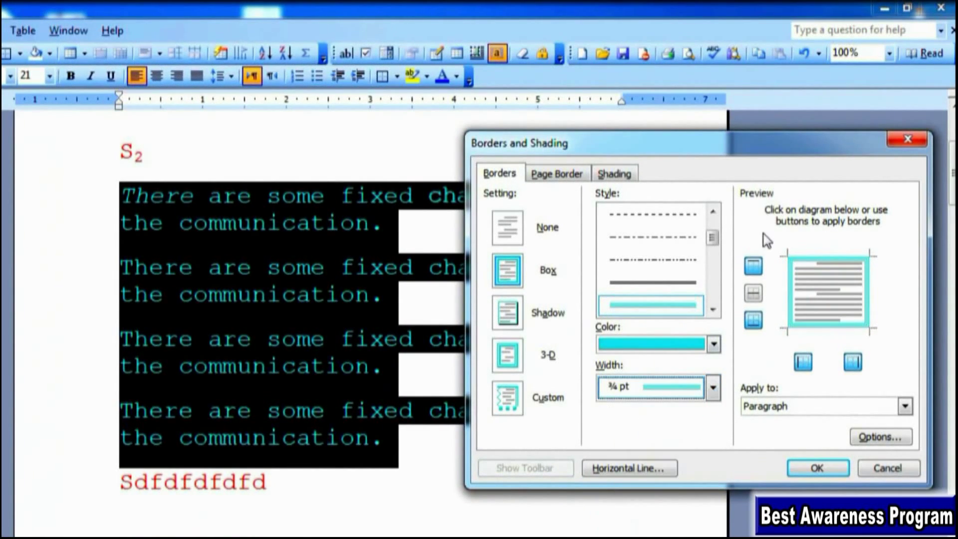
left_click(758, 268)
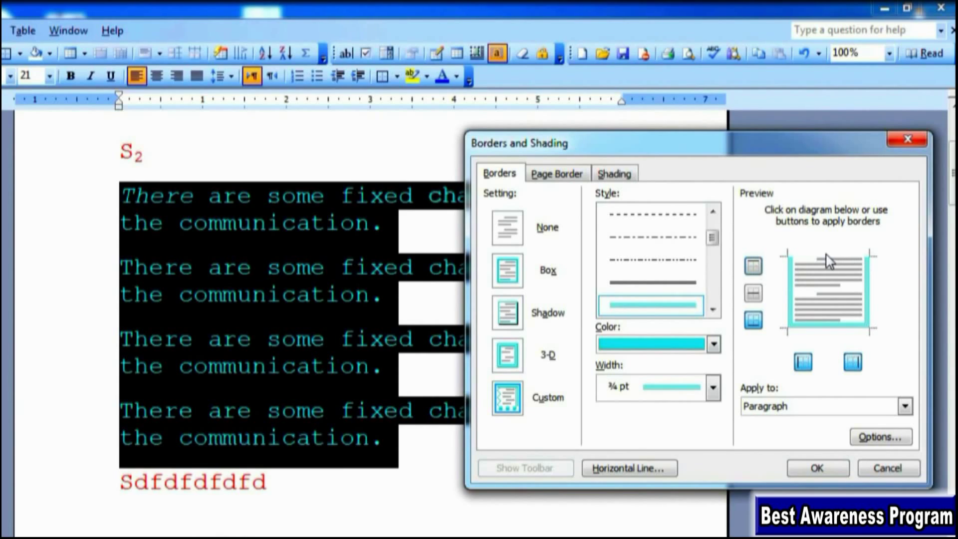
Toggle the inner, top, bottom, left and right border edges in the preview.
left_click(753, 295)
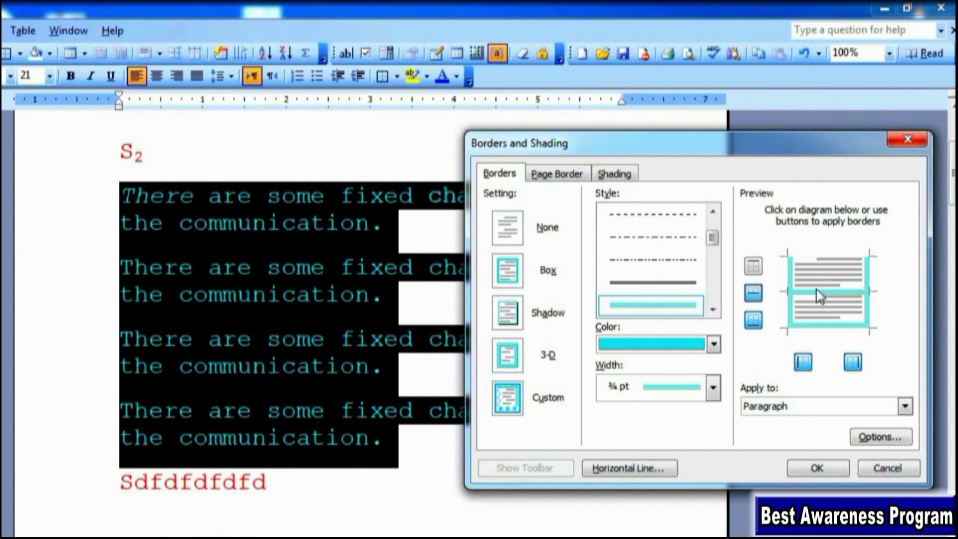
left_click(754, 318)
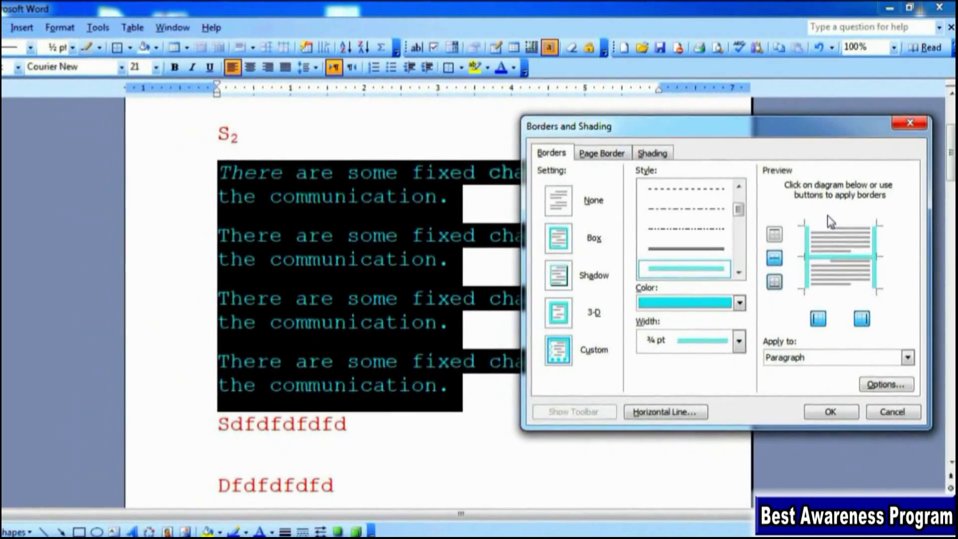
left_click(774, 233)
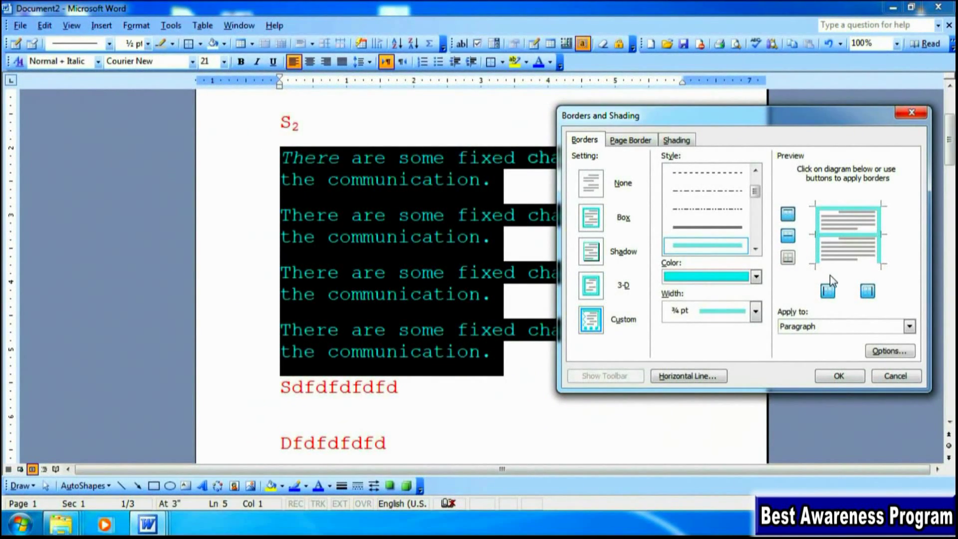
left_click(827, 290)
left_click(876, 292)
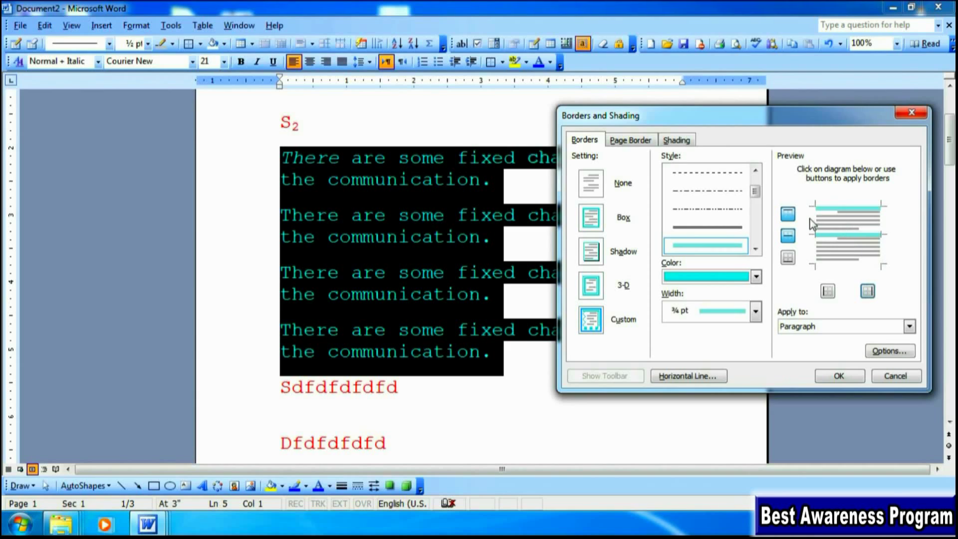
left_click(787, 235)
left_click(787, 258)
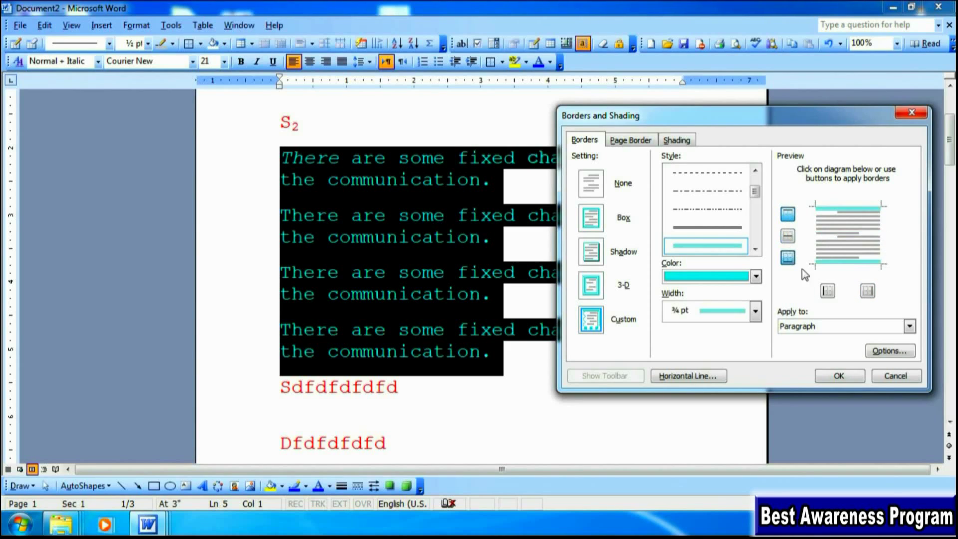
left_click(827, 290)
left_click(866, 295)
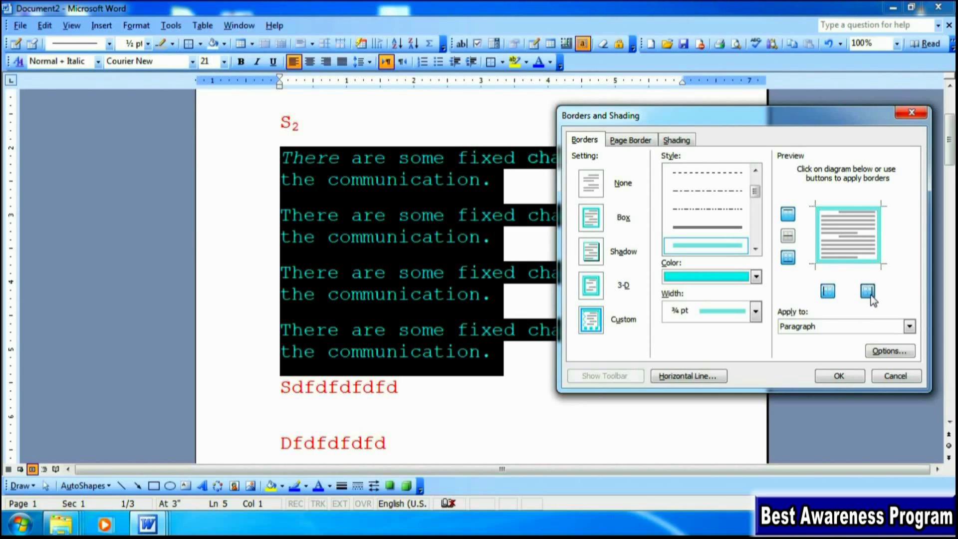
Reset to None, choose Box, apply the turquoise border and deselect the paragraphs.
left_click(590, 192)
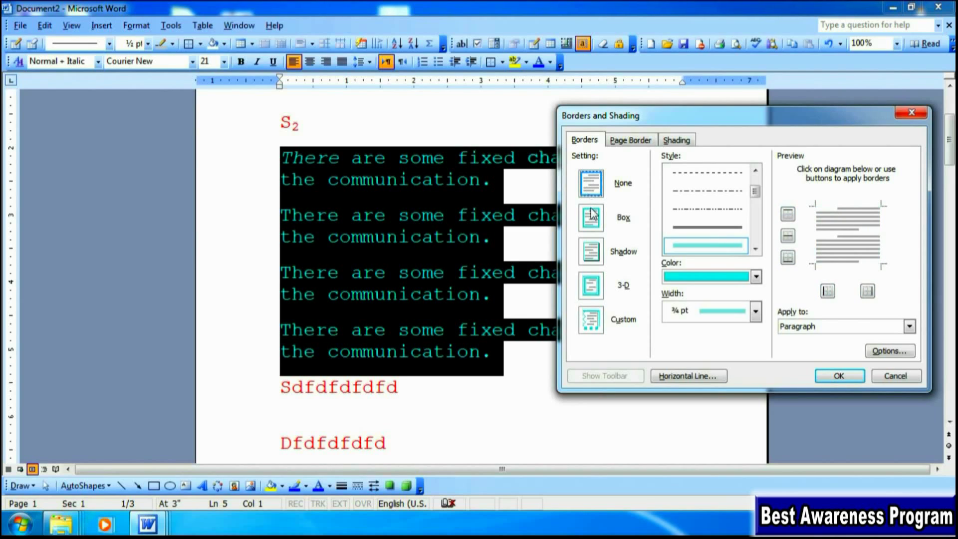
left_click(592, 214)
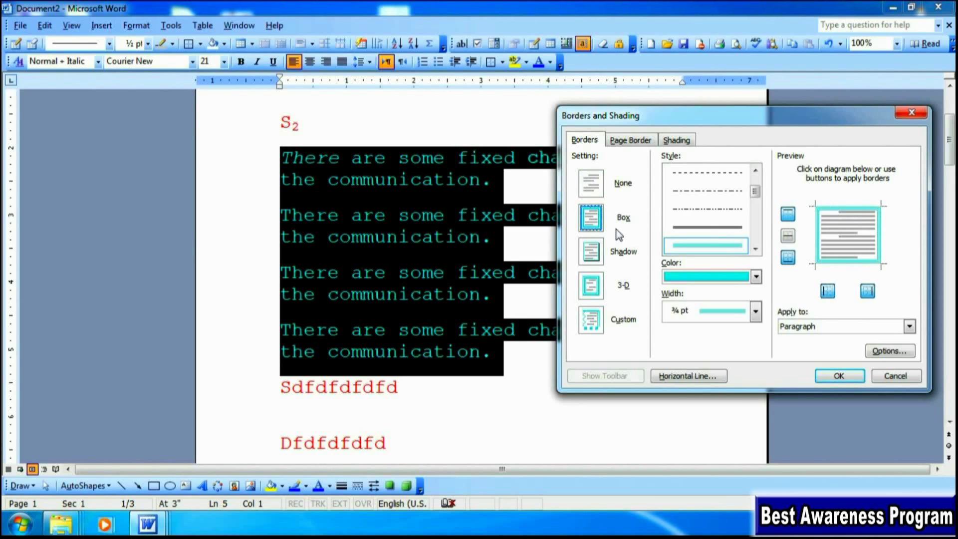
left_click(842, 376)
left_click(621, 413)
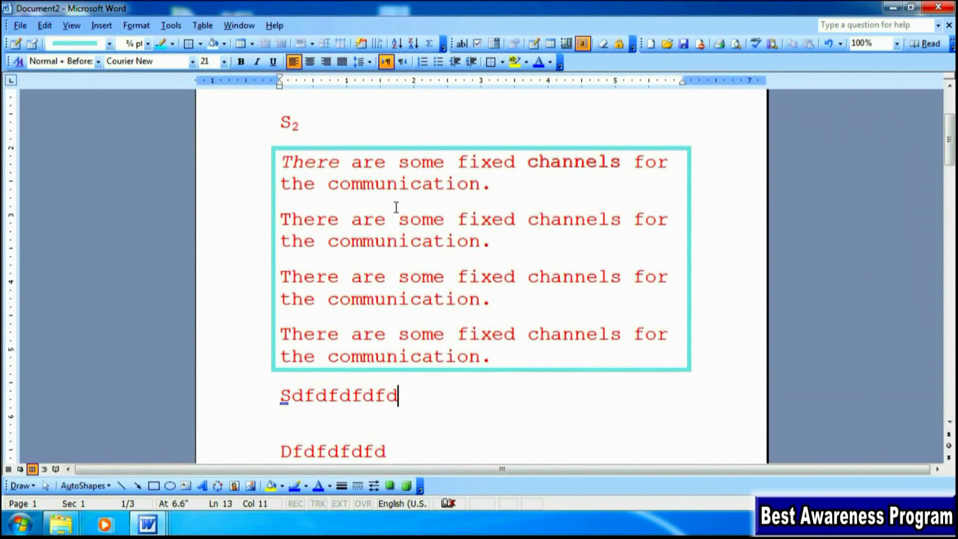
Add a ½ pt bright green box page border around the whole page.
left_click(135, 26)
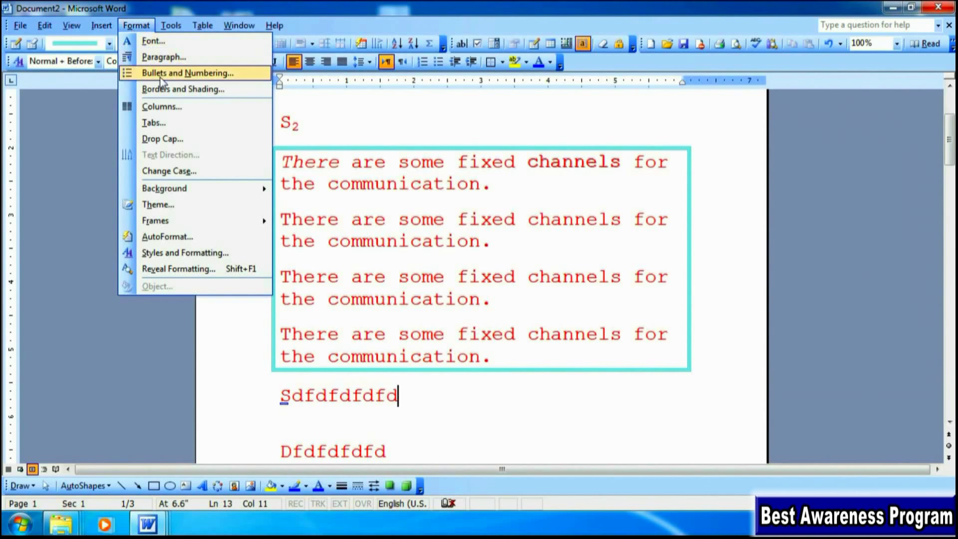
left_click(169, 90)
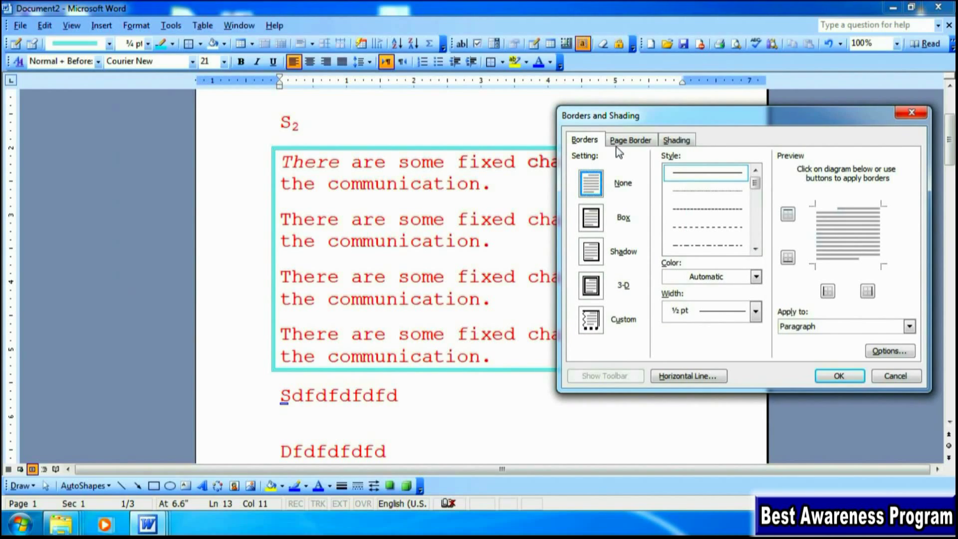
left_click(611, 140)
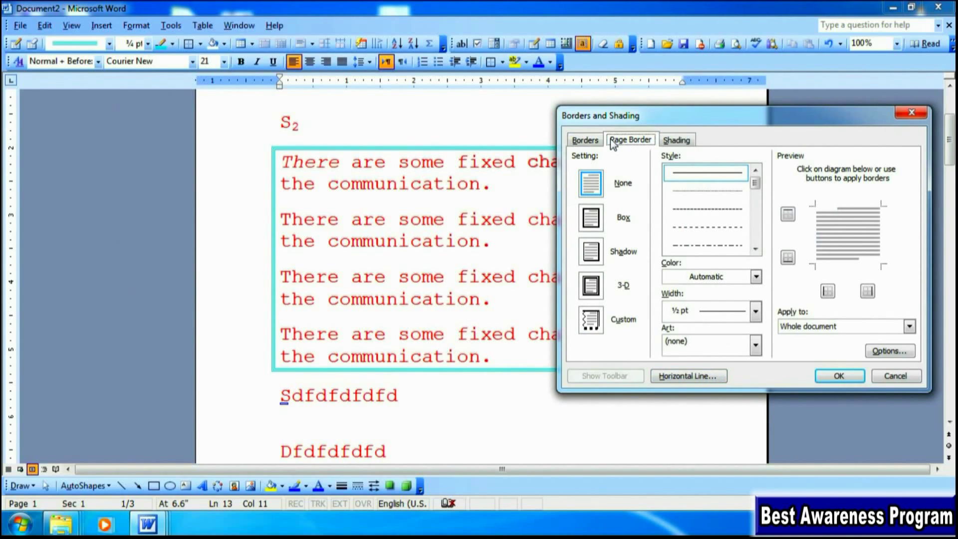
left_click(738, 206)
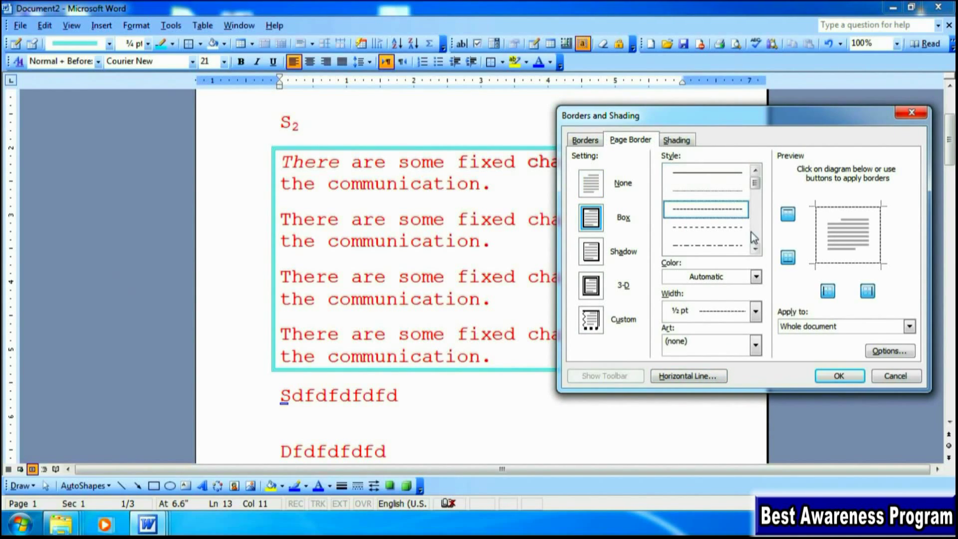
left_click(755, 248)
left_click(755, 248)
left_click(729, 226)
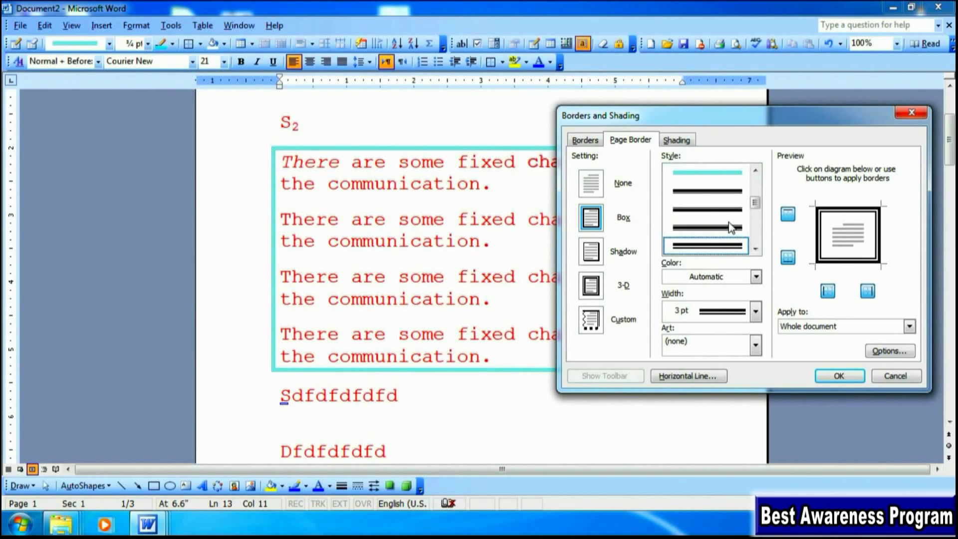
left_click(755, 310)
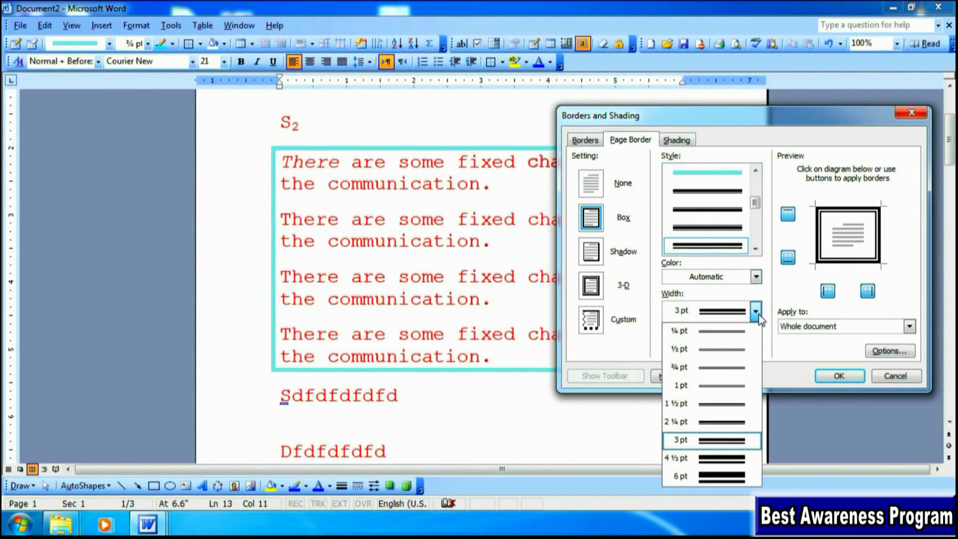
left_click(708, 344)
left_click(755, 276)
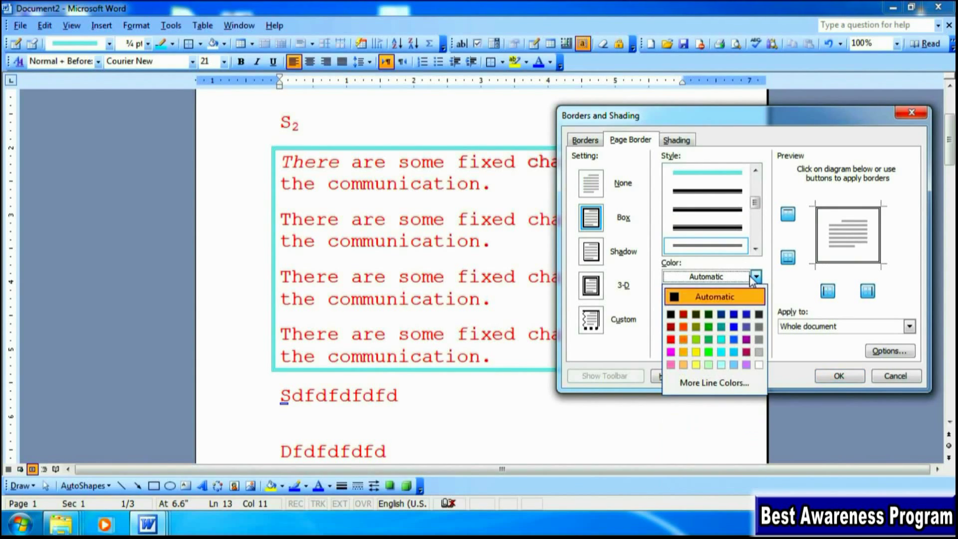
left_click(708, 351)
left_click(834, 375)
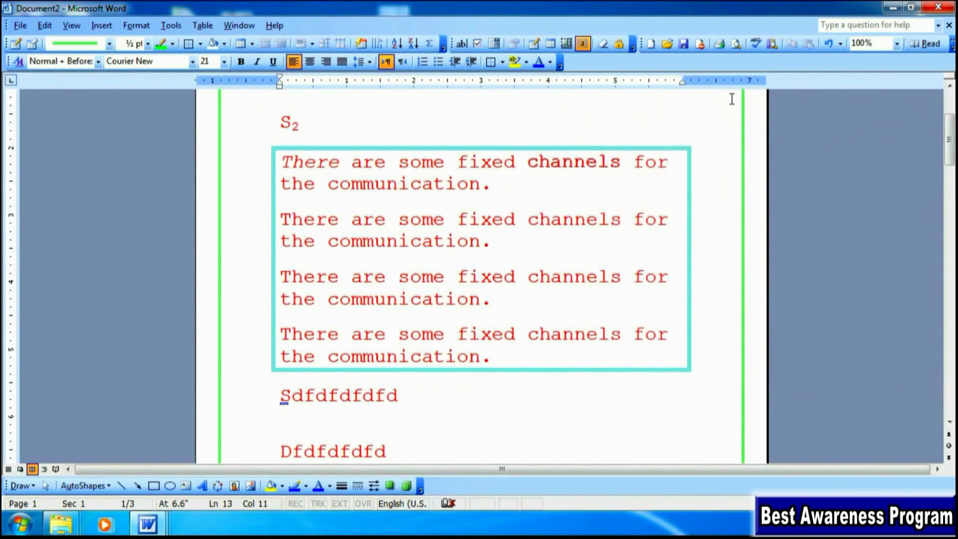
key("Up")
key("Up")
key("Up")
key("Up")
key("Up")
key("Up")
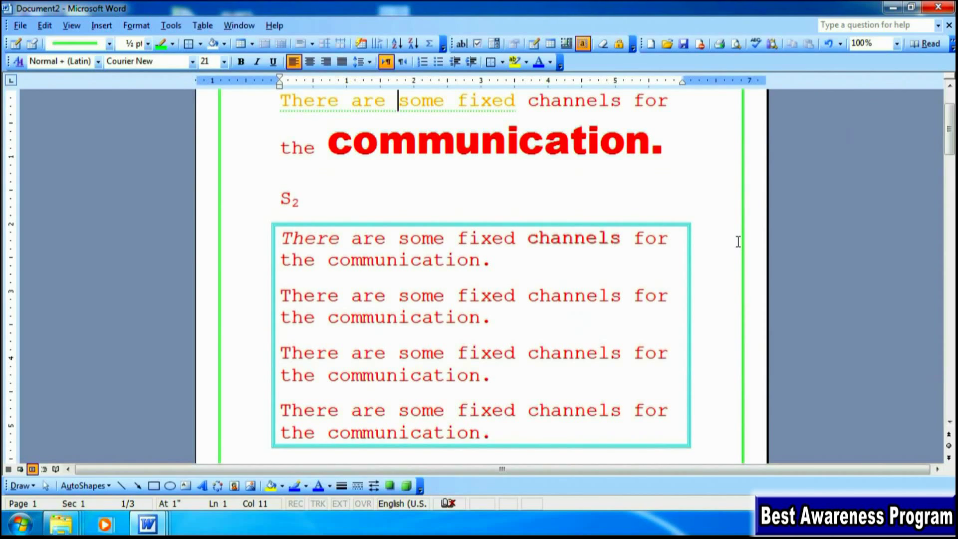
left_click(21, 25)
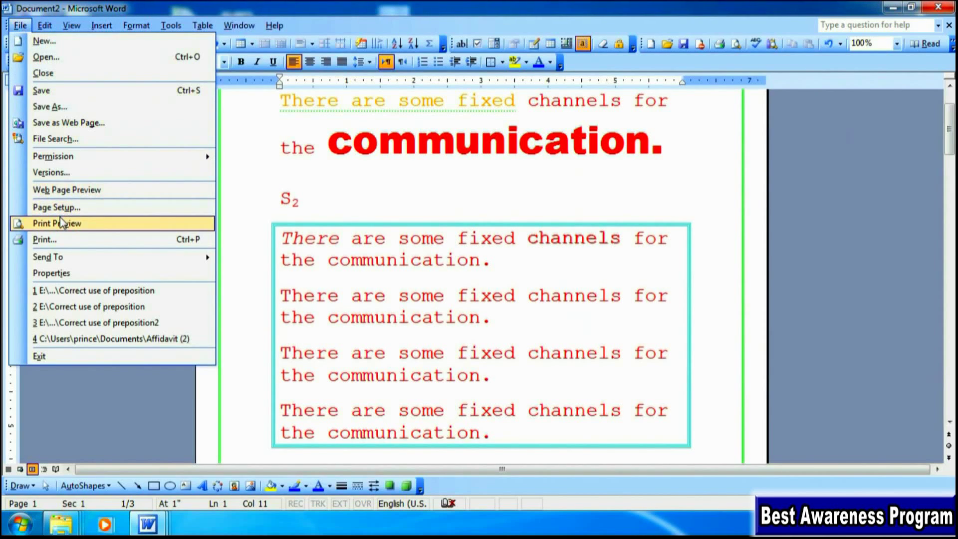
left_click(60, 223)
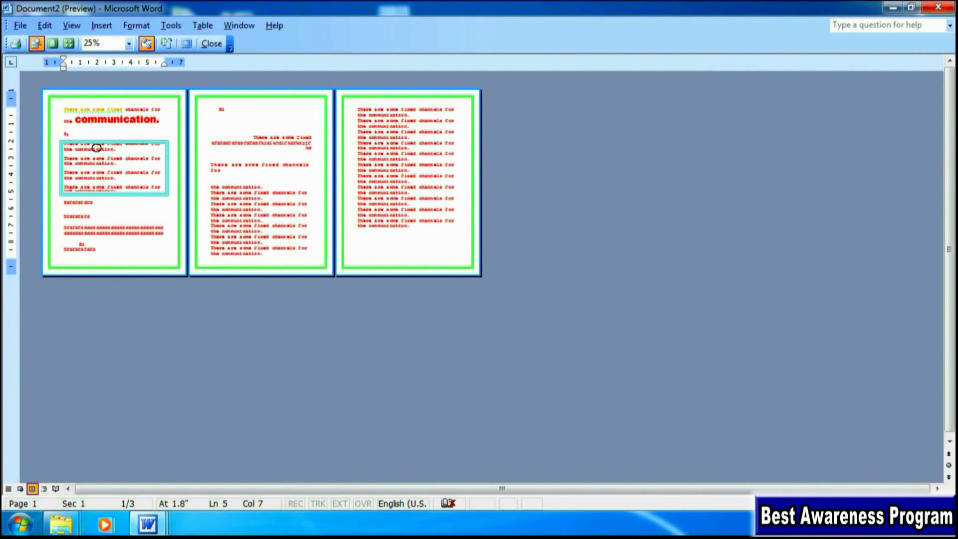
left_click(20, 25)
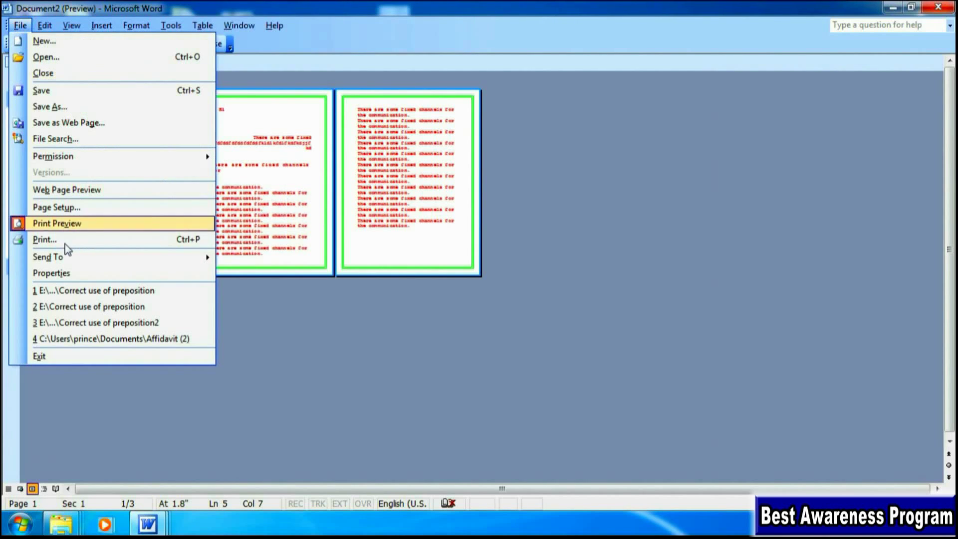
left_click(68, 229)
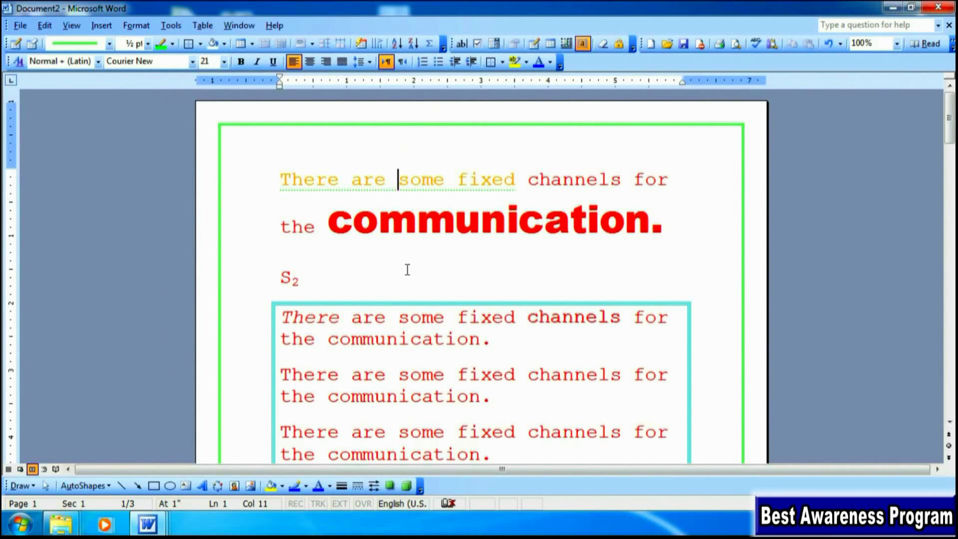
Give the first paragraph a yellow shading fill.
left_click(136, 25)
left_click(169, 89)
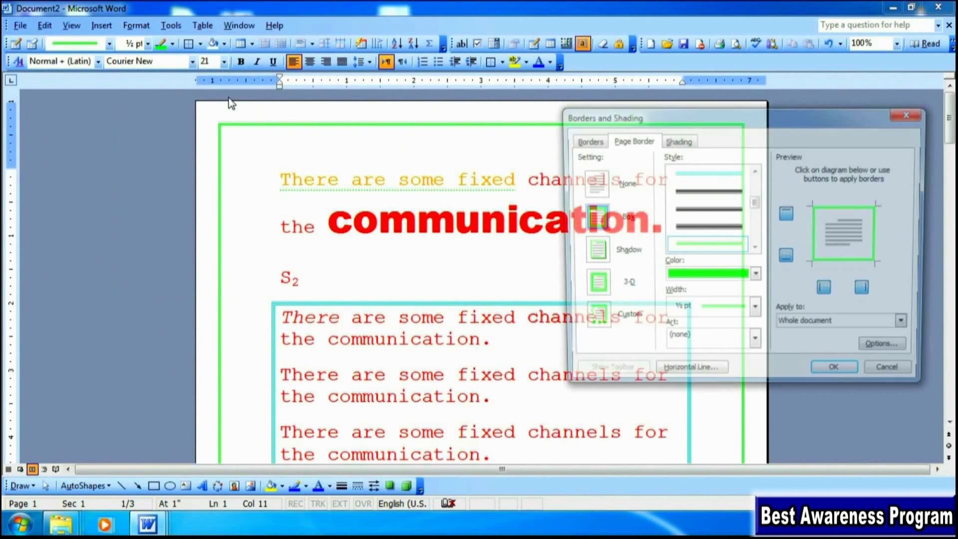
left_click(666, 143)
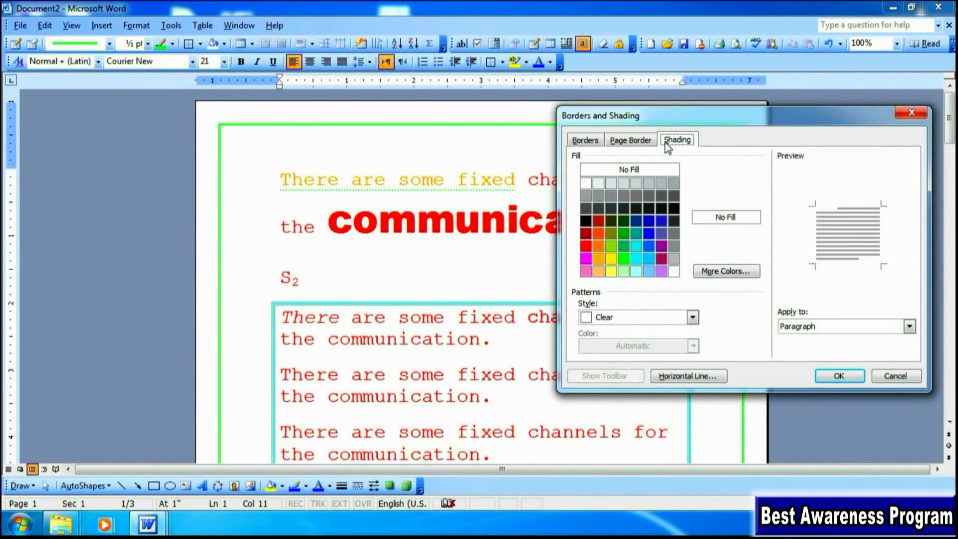
left_click(597, 232)
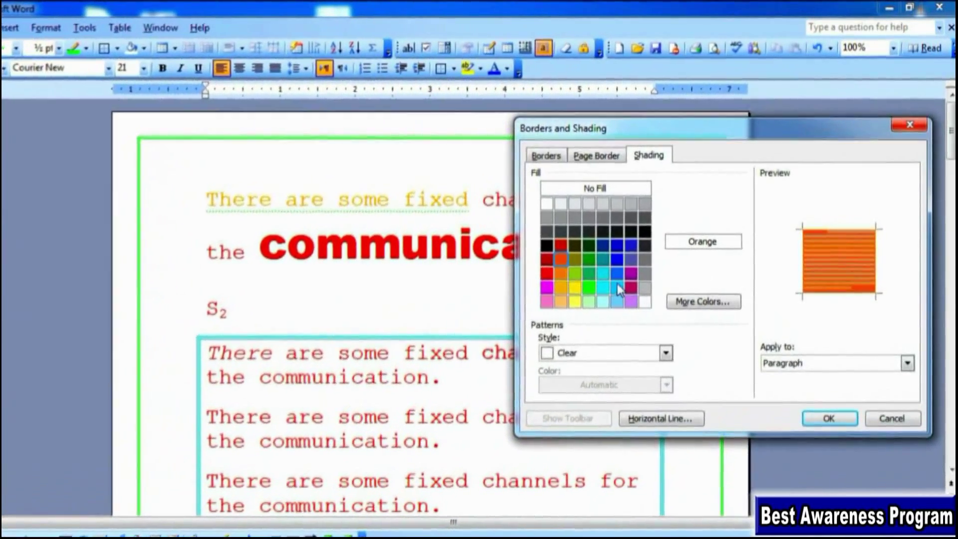
left_click(624, 281)
left_click(583, 280)
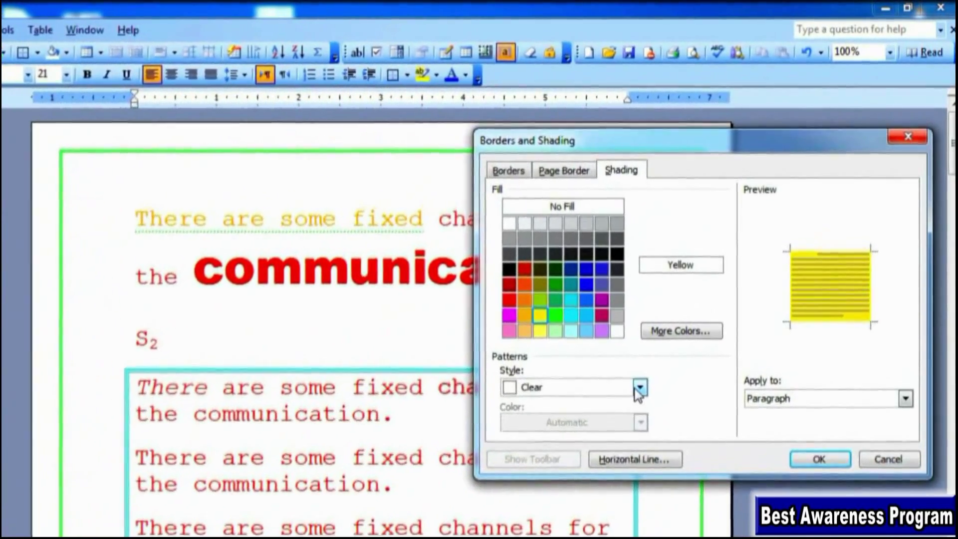
Add a 20% blue shading pattern over the yellow fill and apply it.
left_click(645, 379)
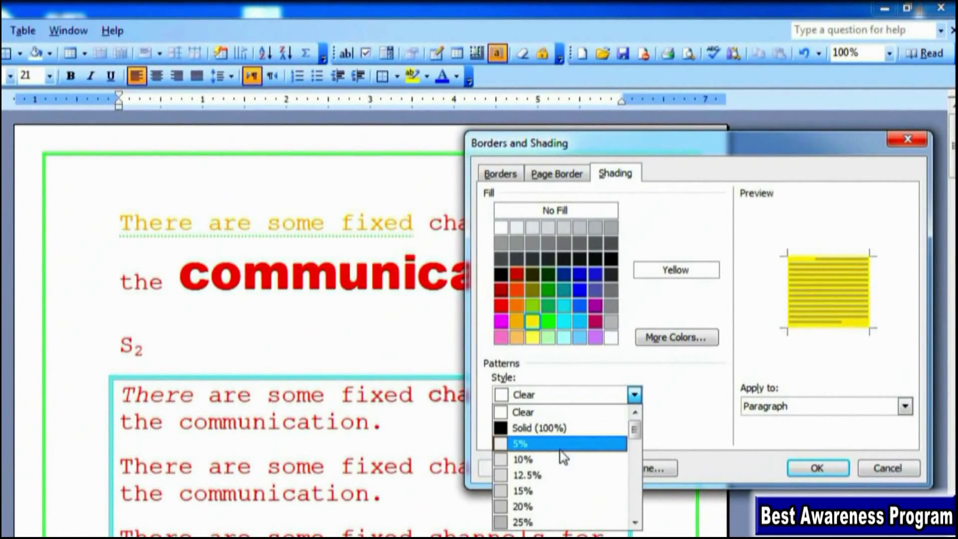
left_click(555, 464)
left_click(544, 394)
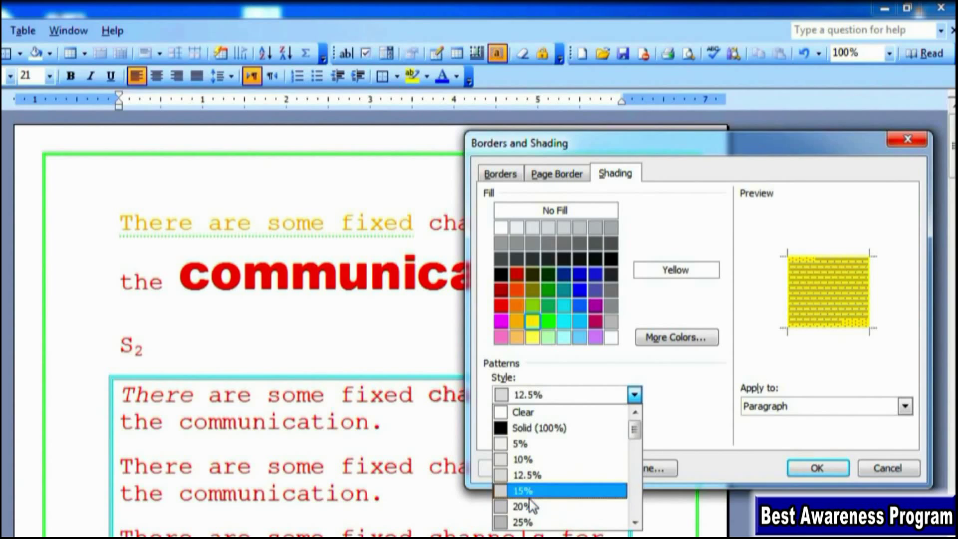
left_click(534, 491)
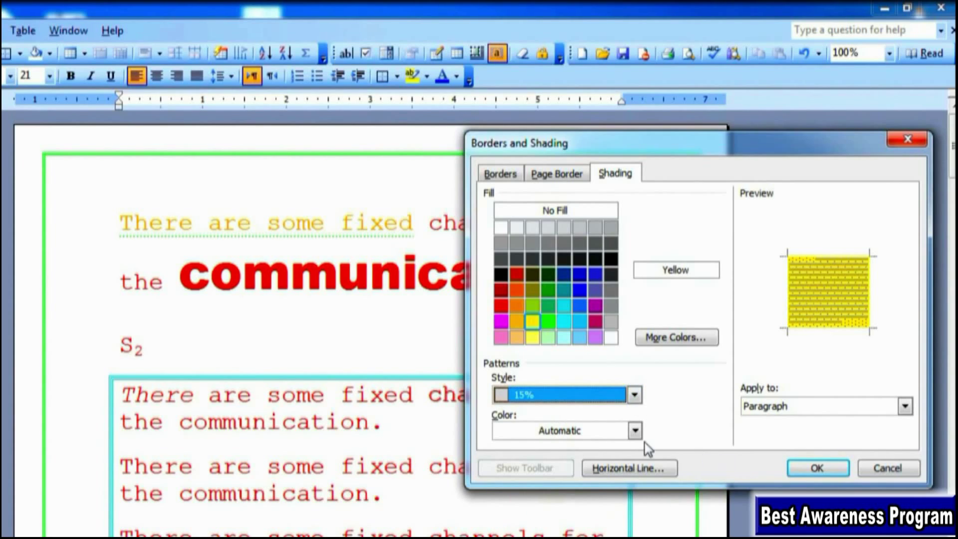
left_click(634, 429)
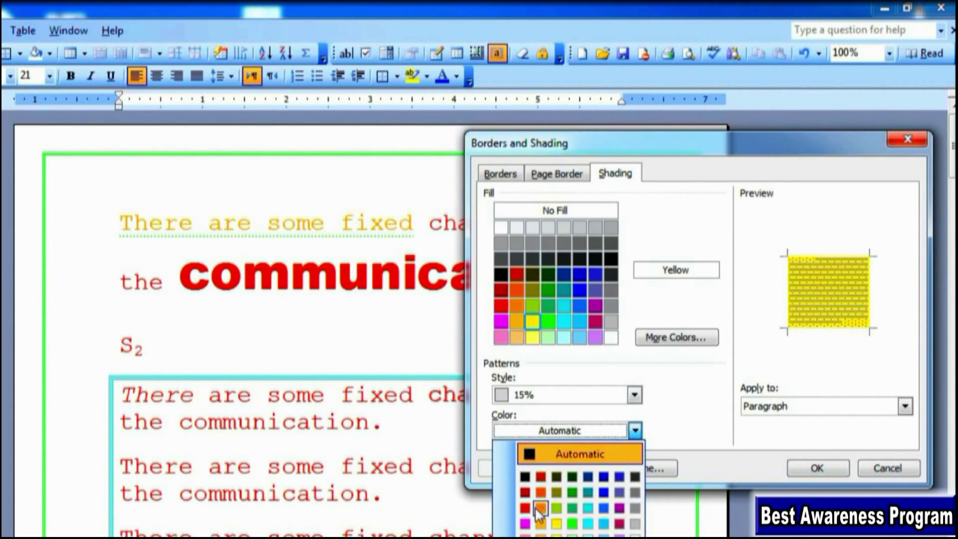
left_click(555, 522)
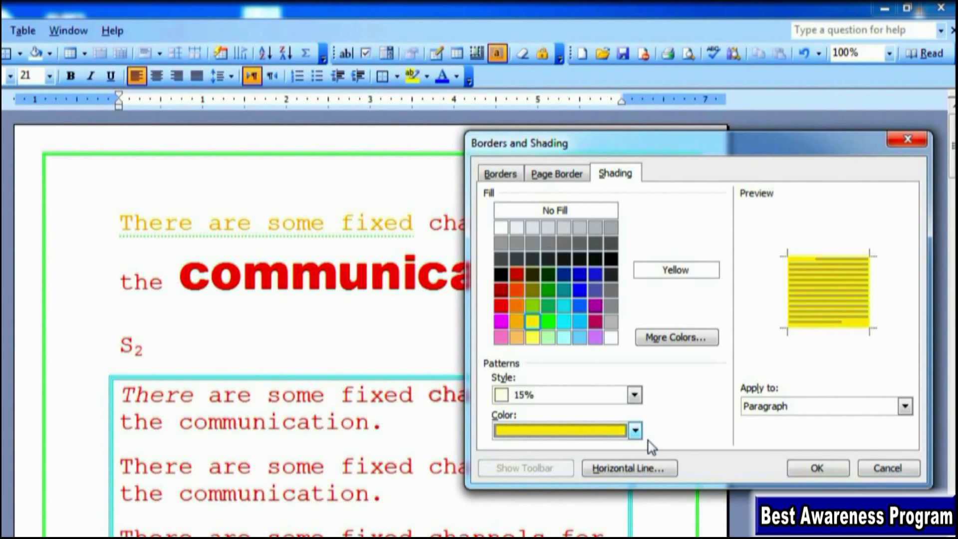
left_click(635, 430)
left_click(603, 492)
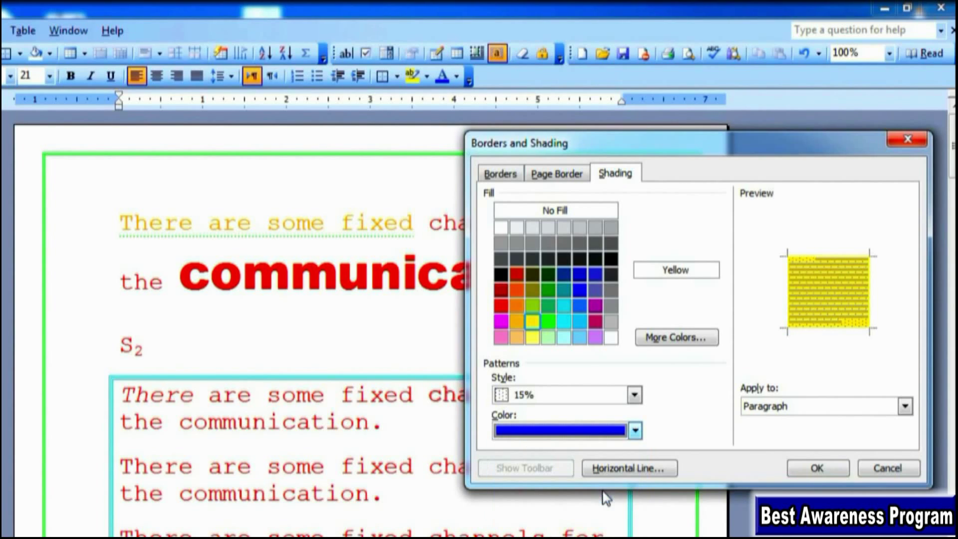
left_click(635, 394)
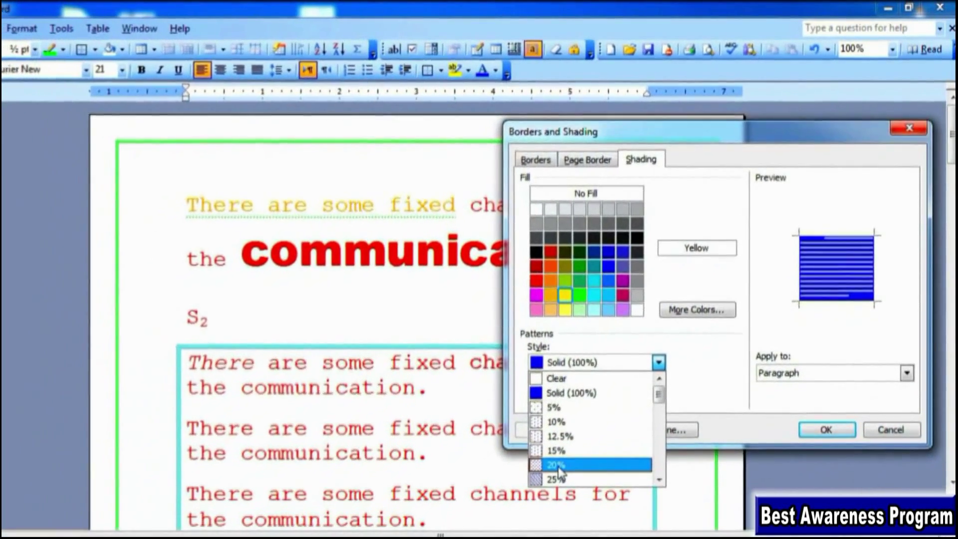
left_click(558, 464)
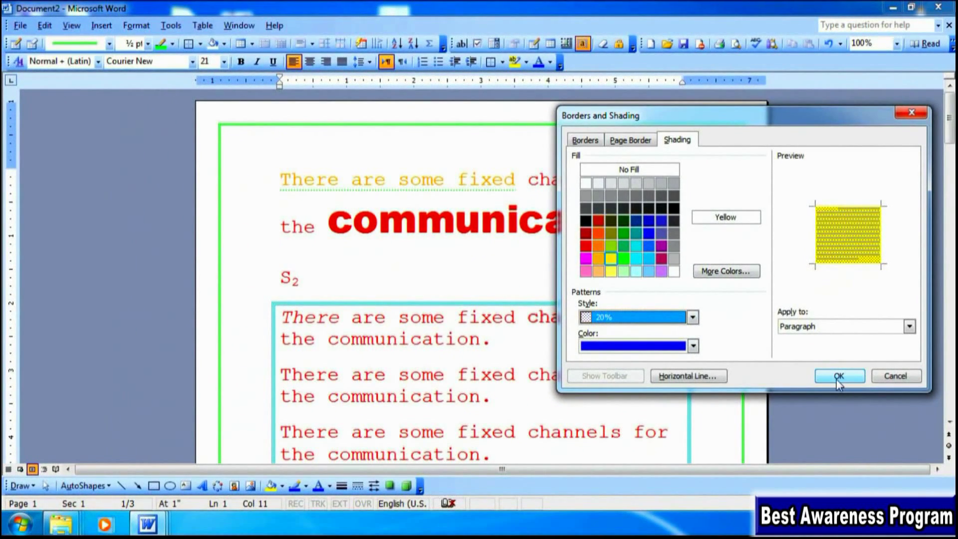
left_click(838, 376)
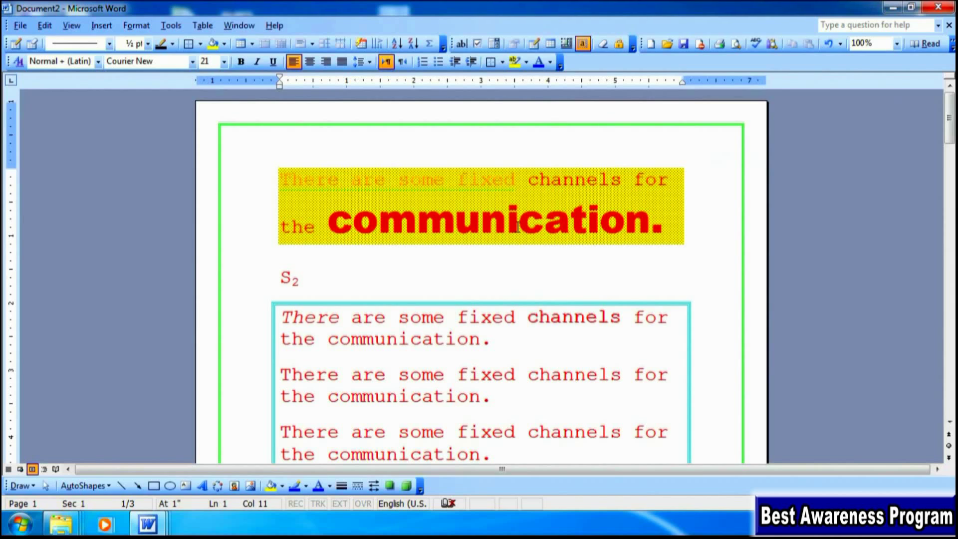
Shade the second boxed paragraph Lime with a 12.5% pattern style instead of black.
left_click(422, 374)
key("Home")
scroll(549, 384, "down", 1)
key("shift+Down")
key("shift+Down")
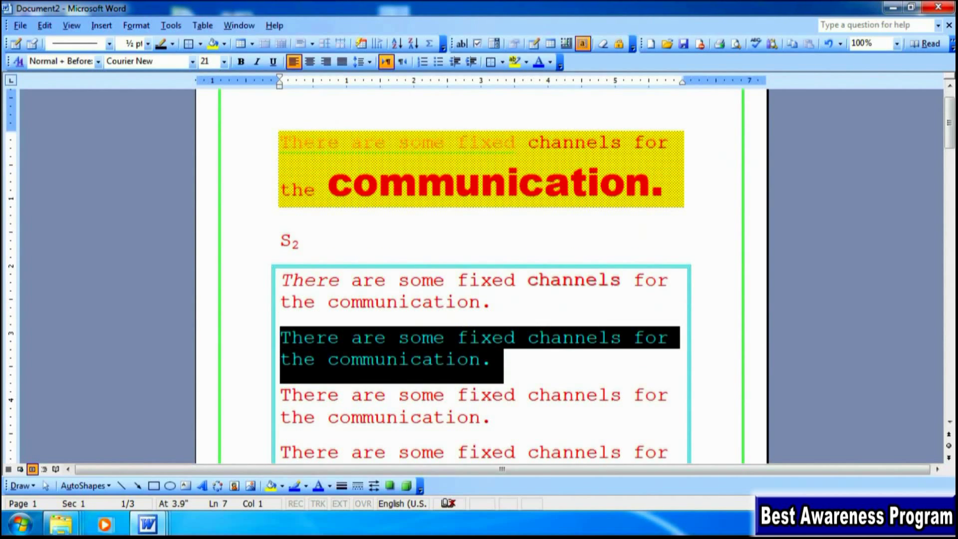
left_click(141, 25)
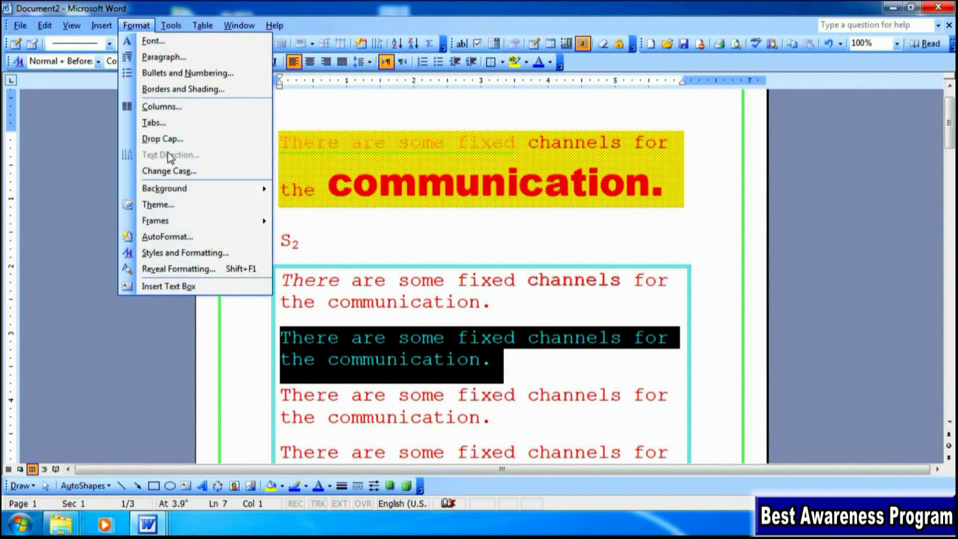
left_click(170, 90)
left_click(610, 246)
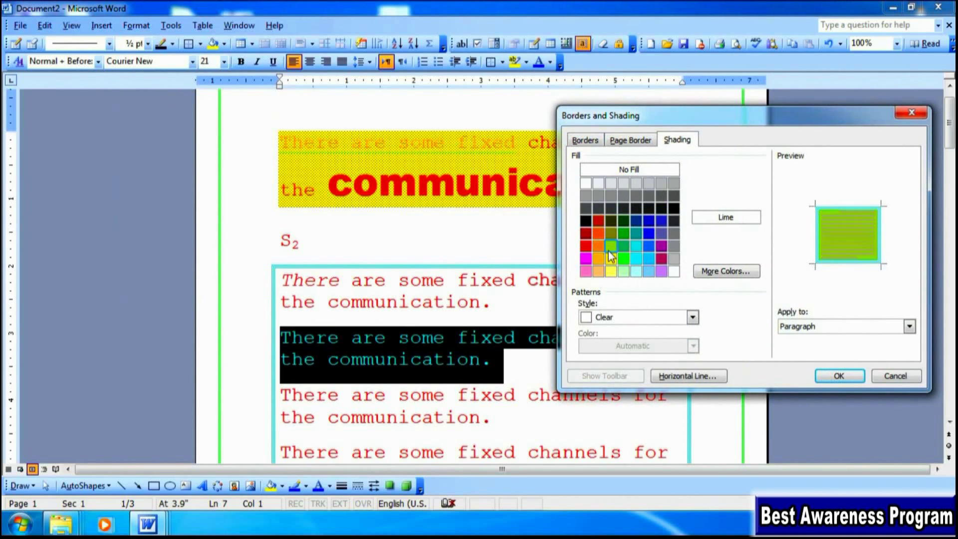
left_click(692, 317)
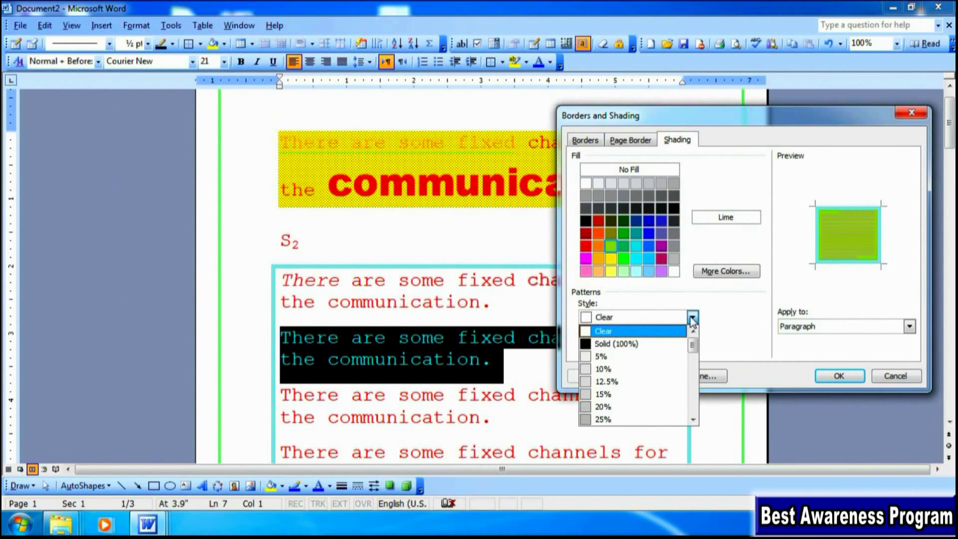
left_click(616, 381)
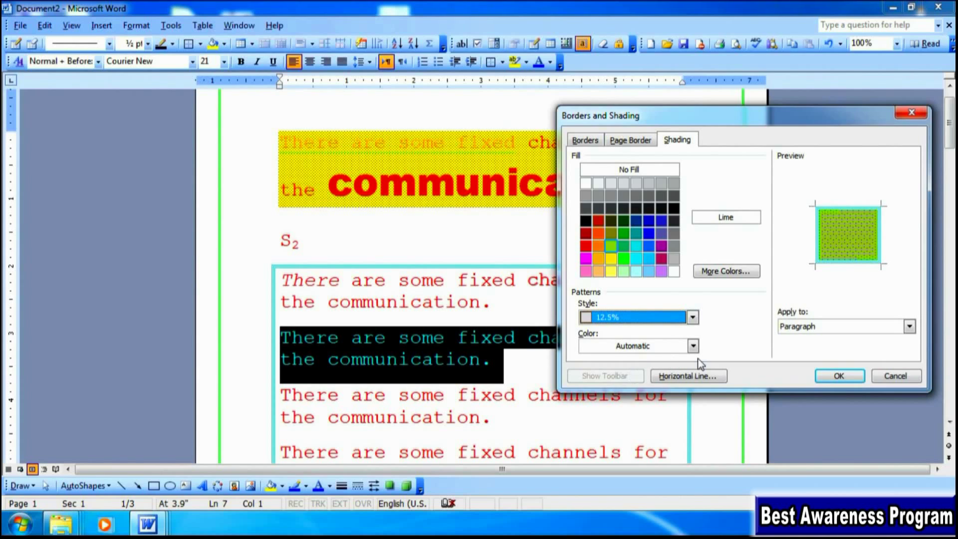
left_click(825, 379)
left_click(623, 369)
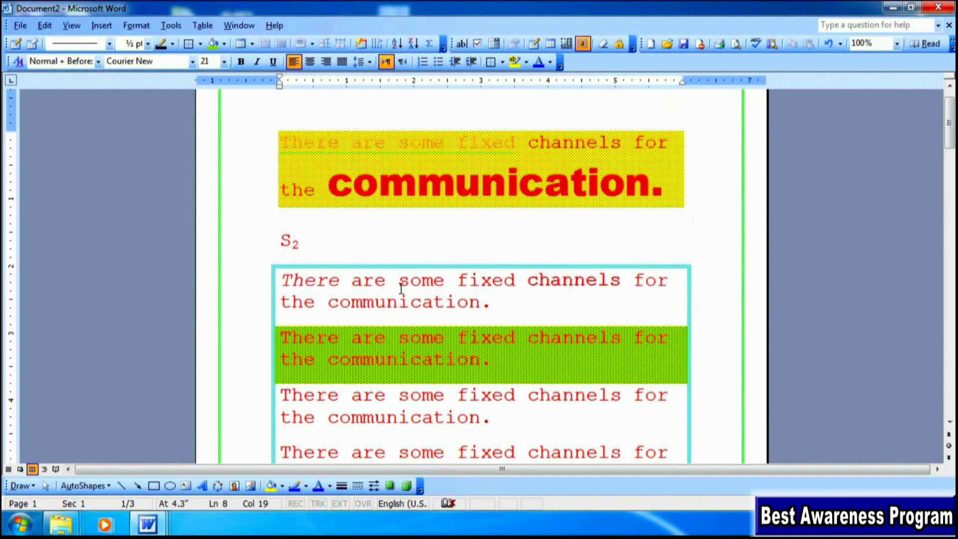
key("ctrl+shift+Up")
left_click(131, 28)
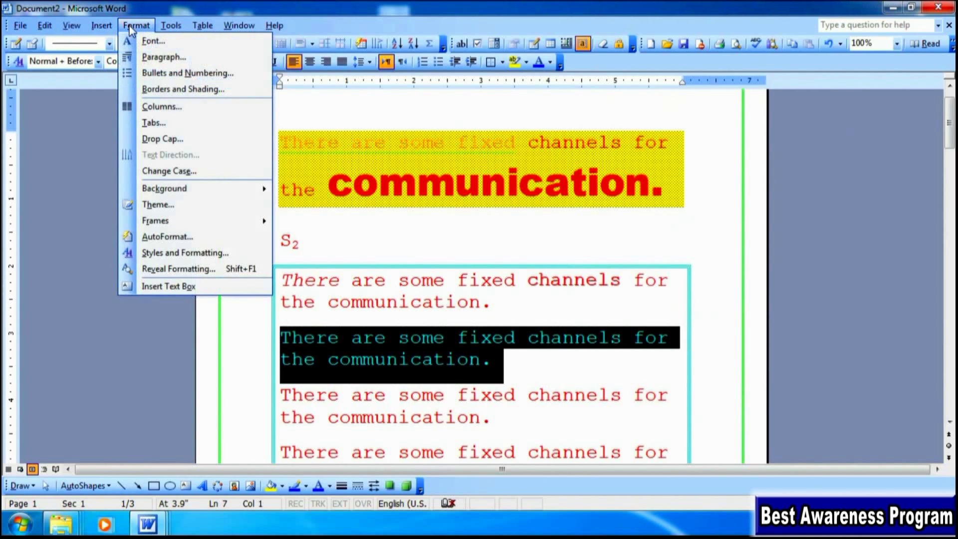
left_click(157, 88)
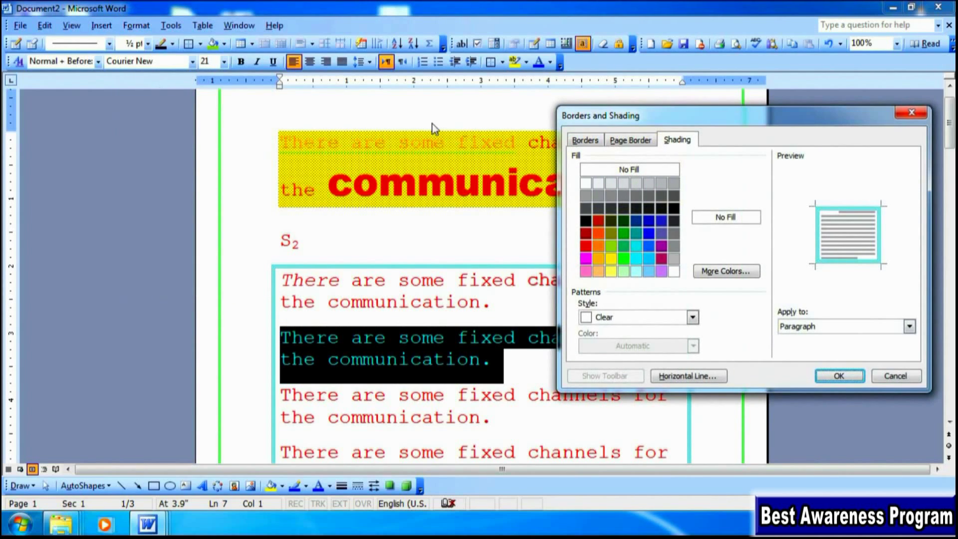
left_click(911, 112)
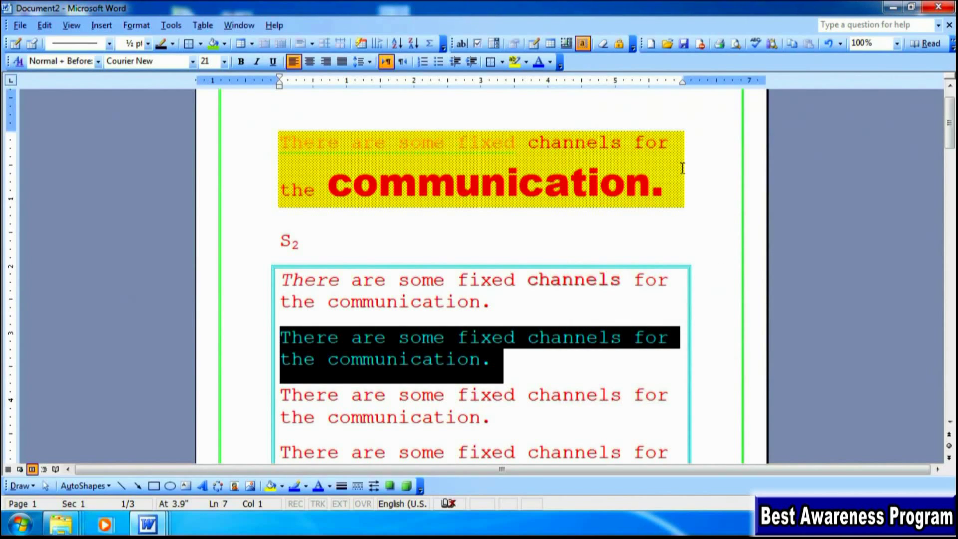
left_click(136, 25)
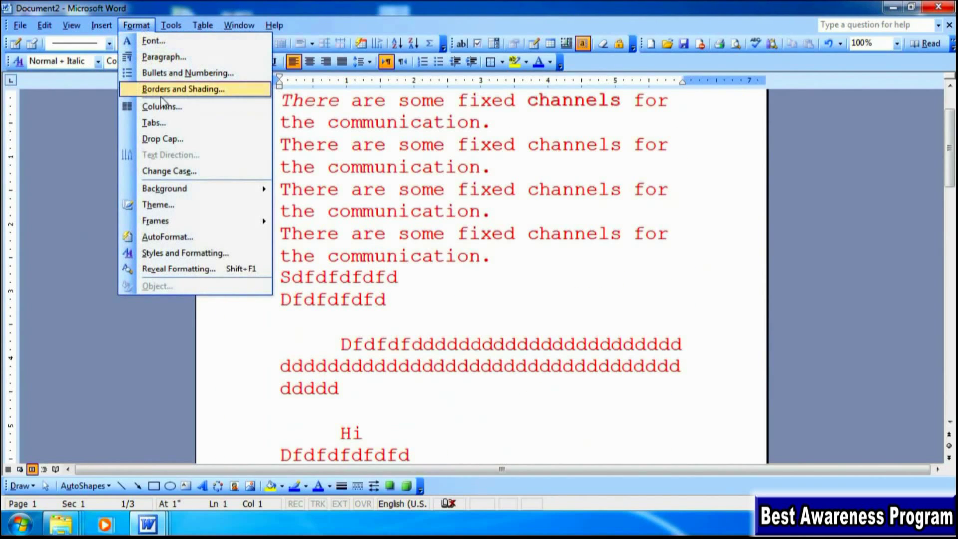
Preview the Two, Three, Left and Right column presets, then apply two equal-width columns.
left_click(162, 106)
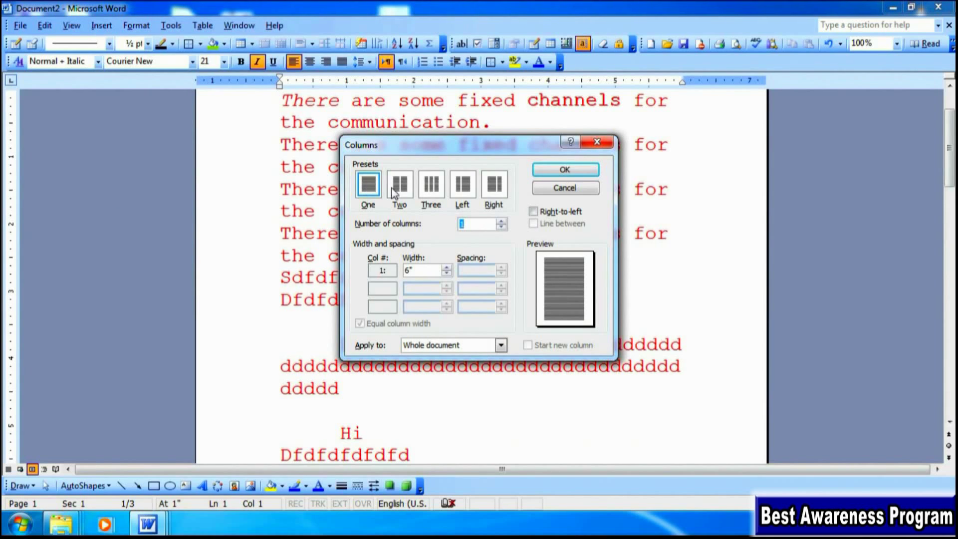
left_click(404, 191)
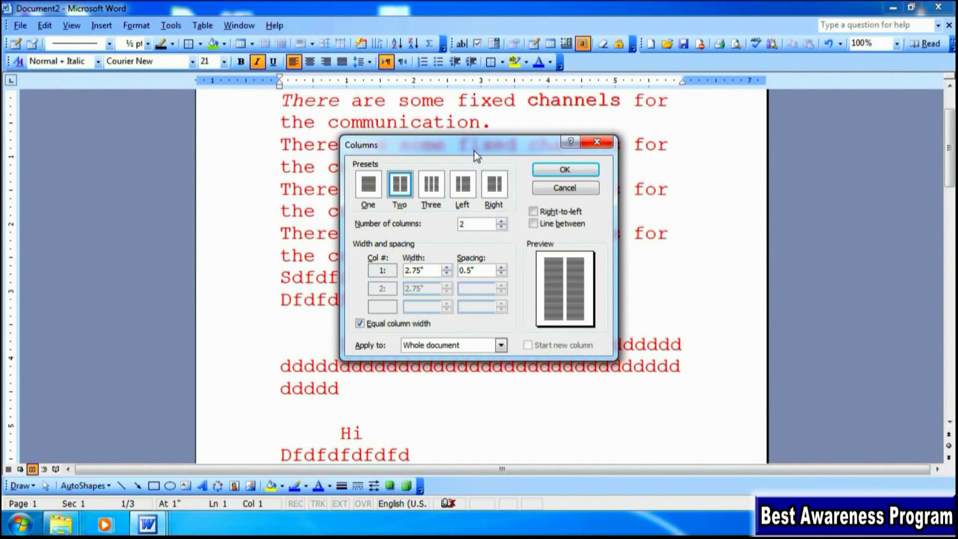
mouse_move(474, 151)
left_mouse_down()
mouse_move(620, 176)
mouse_move(825, 147)
left_mouse_up()
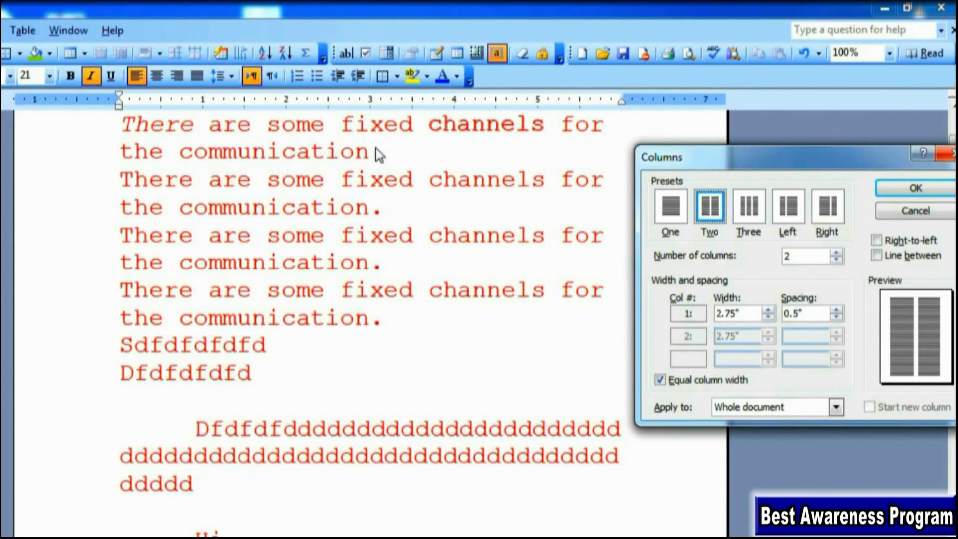
left_click(742, 209)
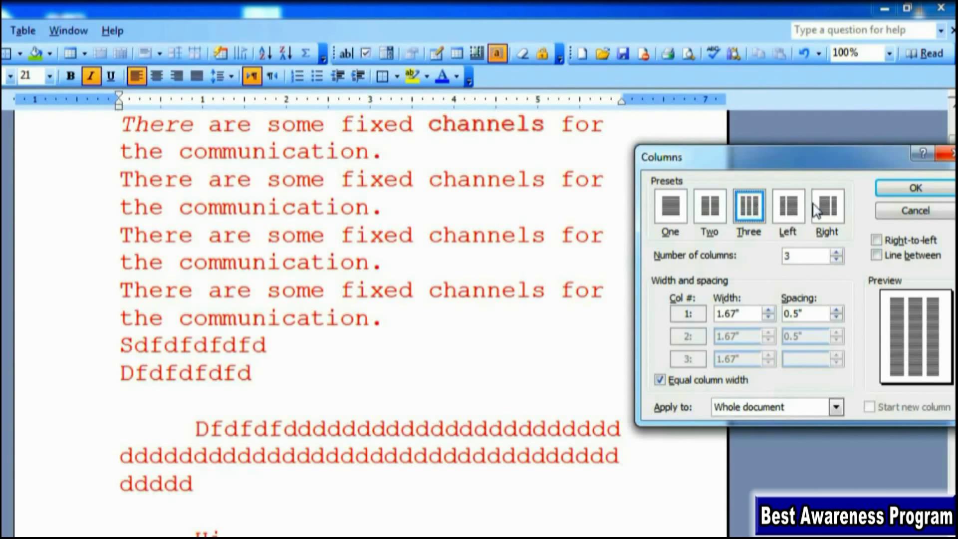
left_click(797, 212)
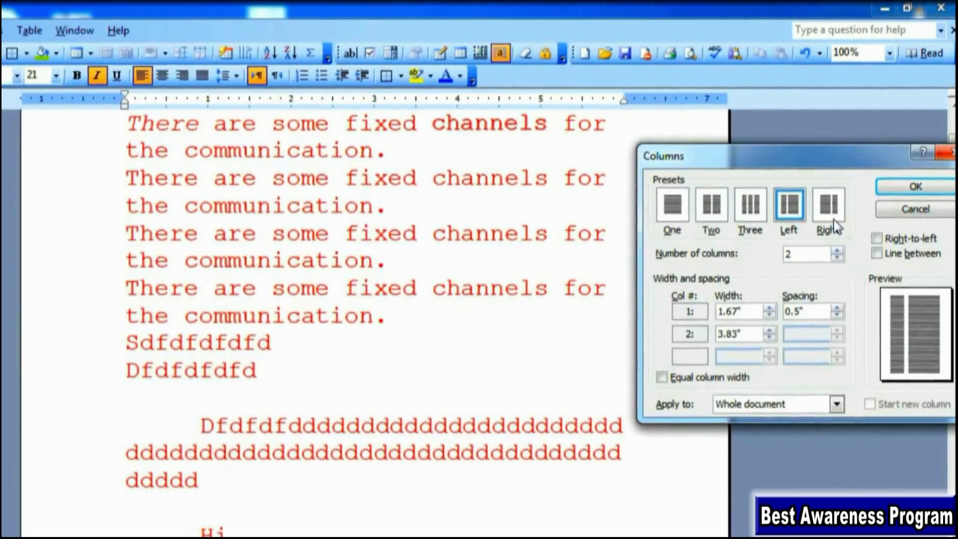
left_click(827, 207)
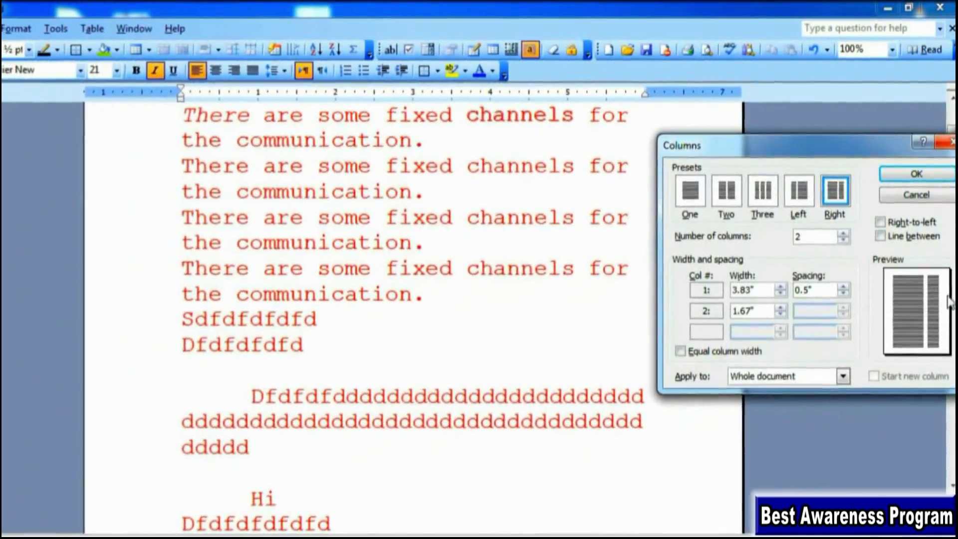
left_click(734, 182)
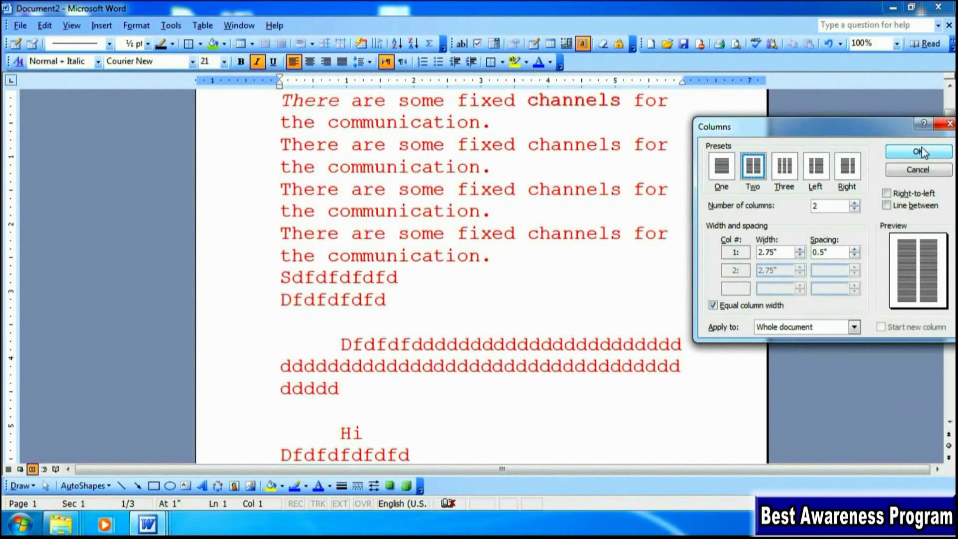
left_click(917, 151)
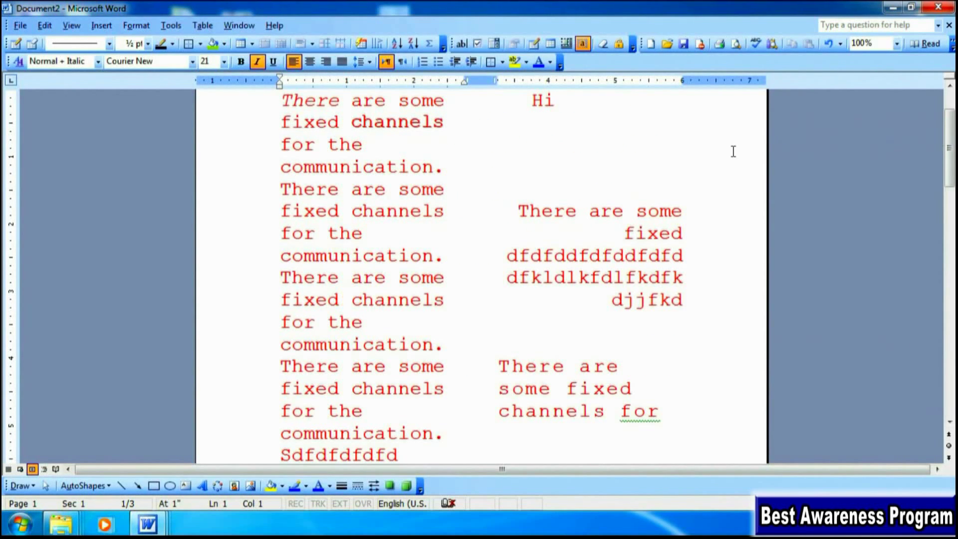
Add an opening text line at the top and insert a page break to start a new page.
key("shift+End")
key("Home")
key("Return")
key("Up")
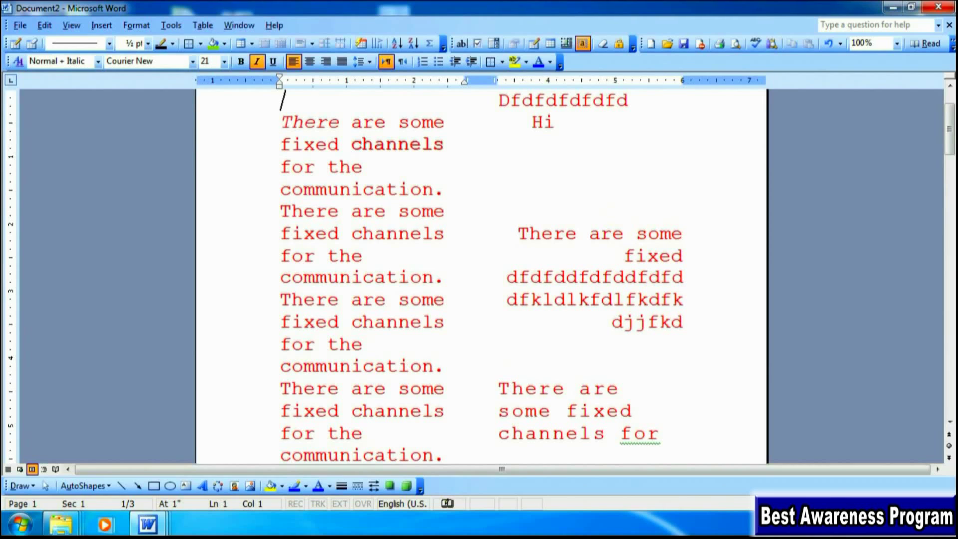
type("My name i")
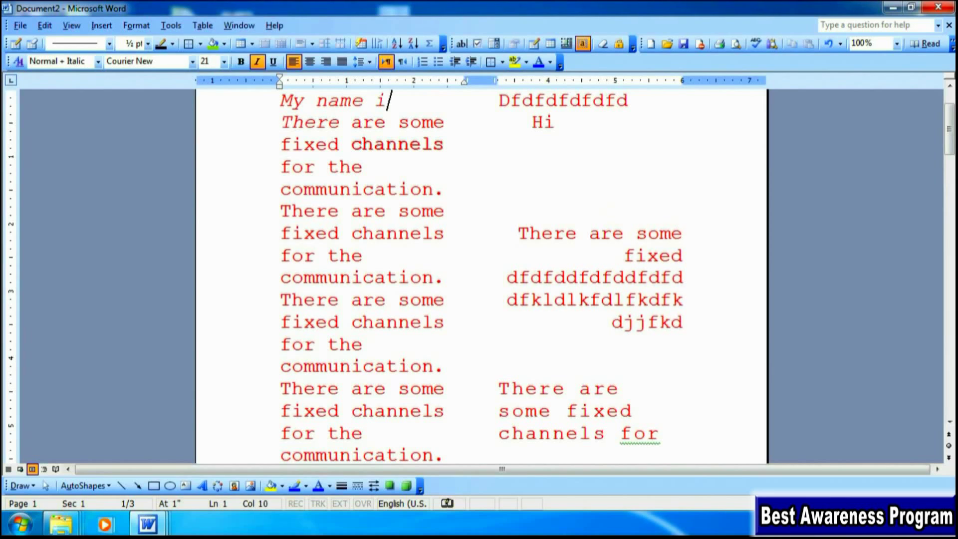
type("s ")
type("Prince")
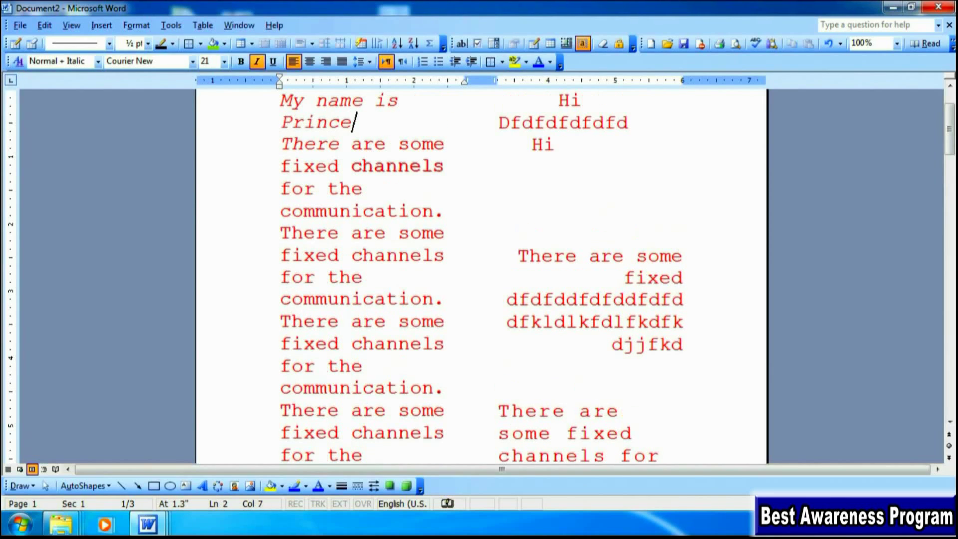
type(" sdfdfd")
key("shift+Down")
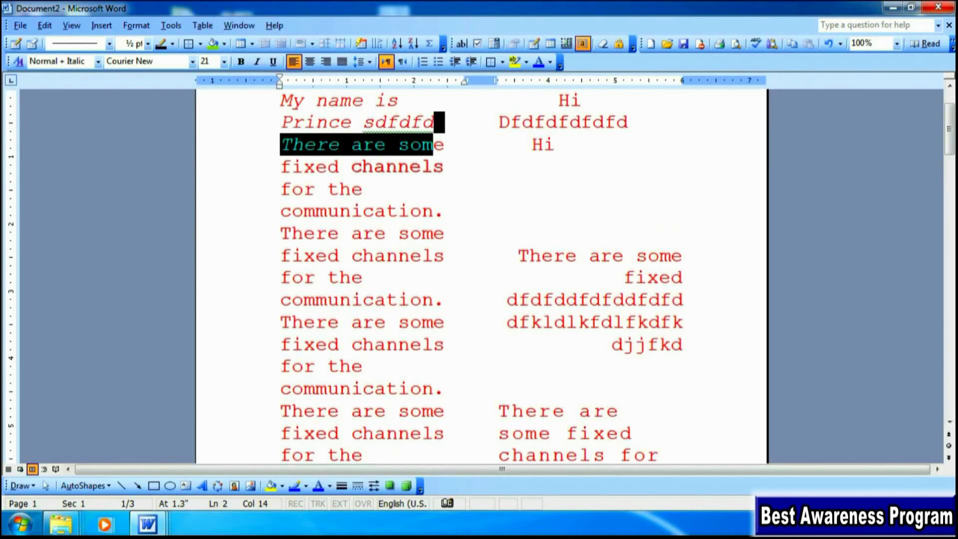
key("ctrl+Return")
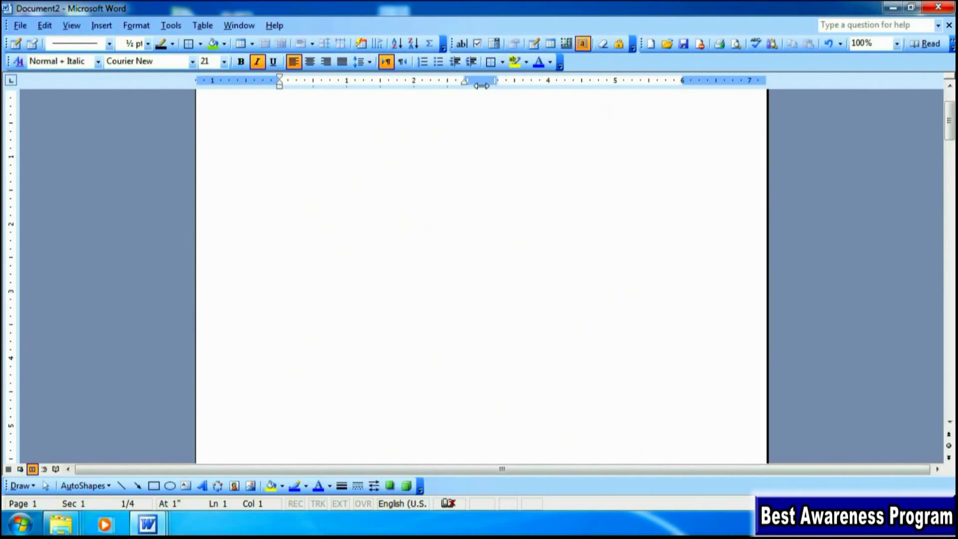
Type three names on separate lines in the first column, after clearing some test d's.
type("ddddddd")
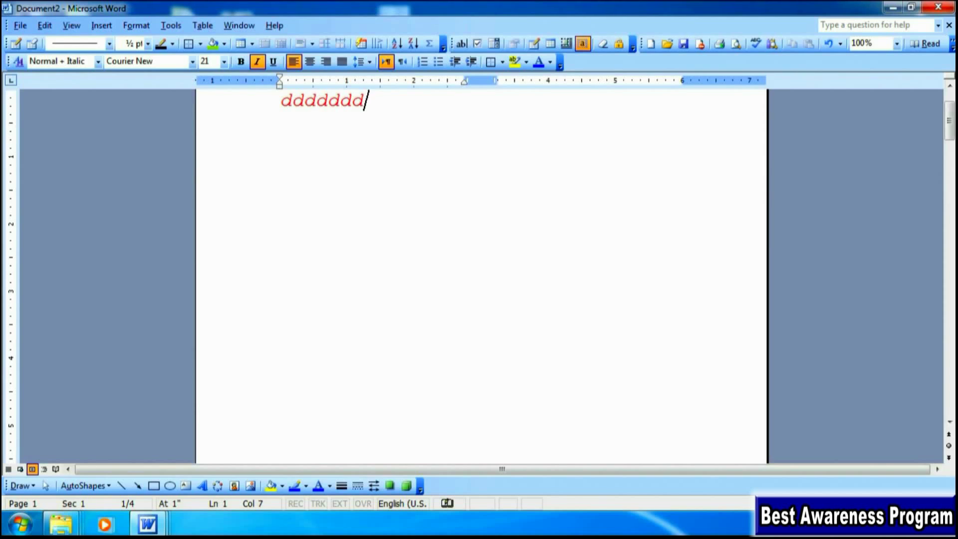
type("dddddddd")
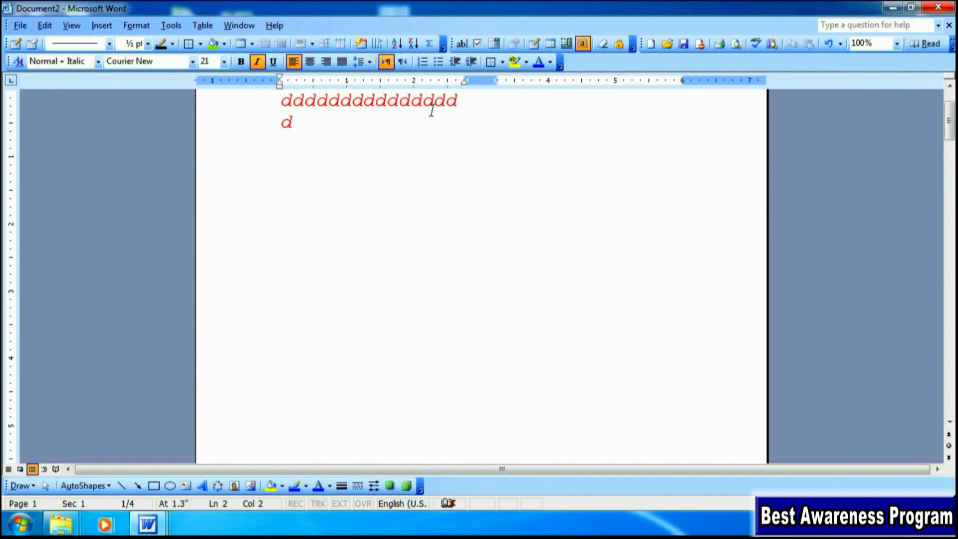
type("d")
key("BackSpace")
key("BackSpace")
key("BackSpace")
key("BackSpace")
key("BackSpace")
type("Jagbir Singh")
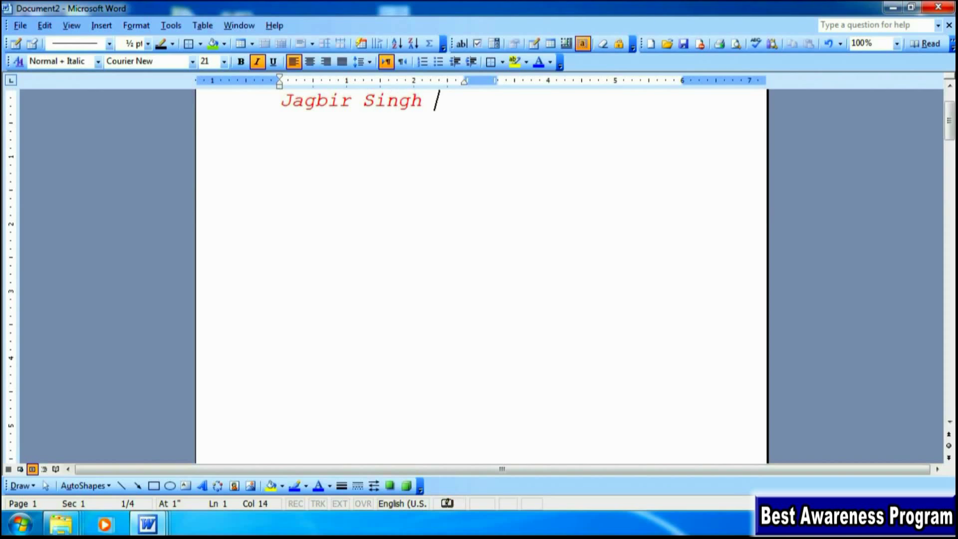
key("Return")
type("sa")
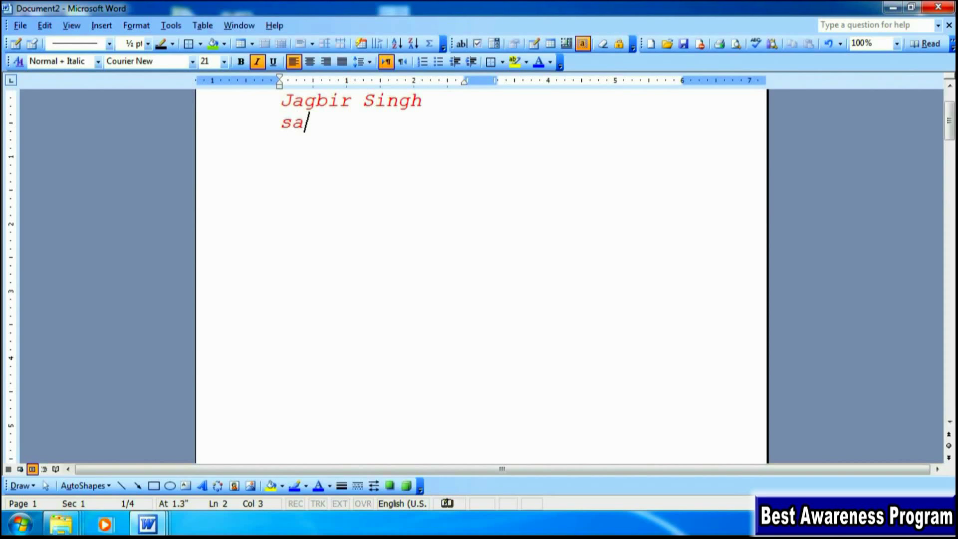
type("tbir.")
key("Return")
type("Habir Singh")
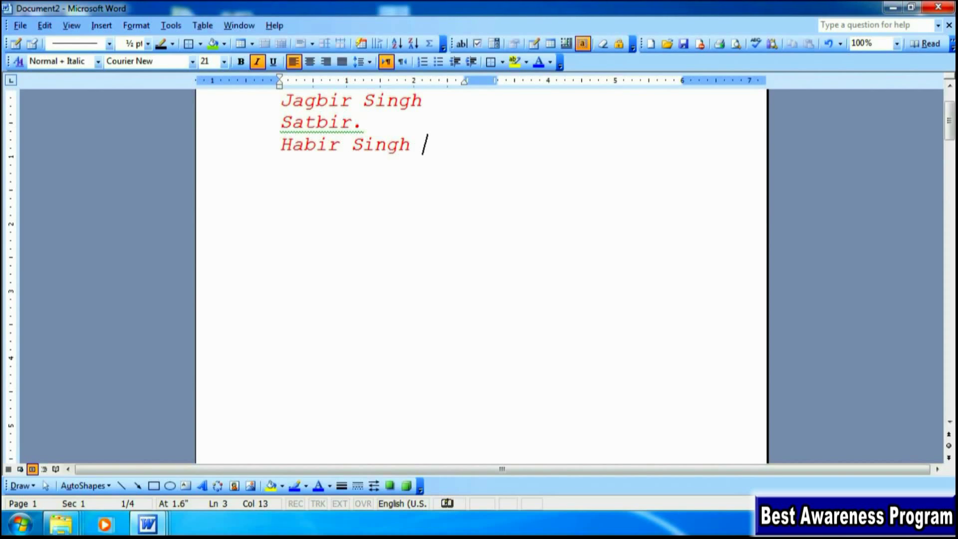
key("BackSpace")
type(".")
key("Return")
key("Return")
key("Return")
key("Return")
key("Return")
key("Return")
key("Return")
key("Return")
key("Return")
key("Return")
key("Return")
key("Return")
key("Return")
Type a fourth name at the top of the second column.
scroll(501, 269, "up", 10)
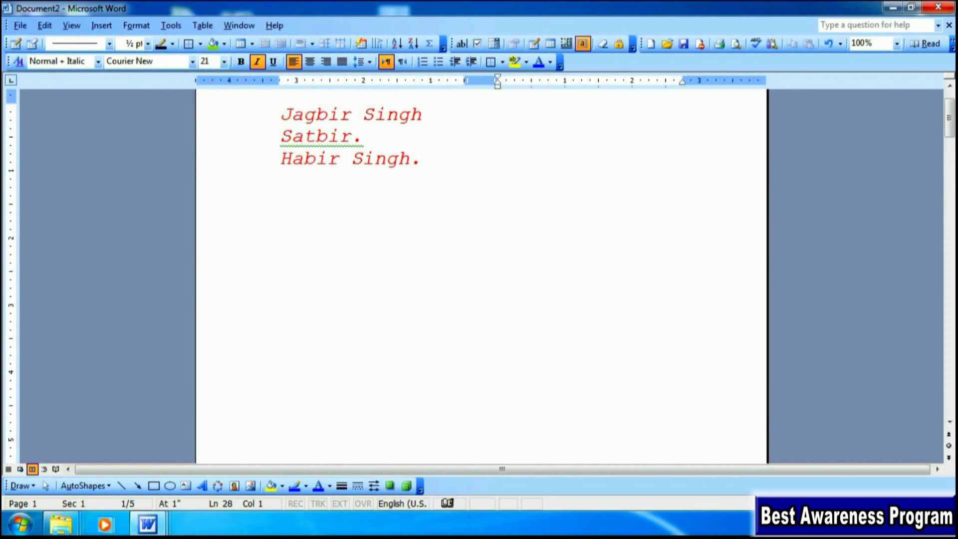
double_click(499, 114)
type("H")
type("aris")
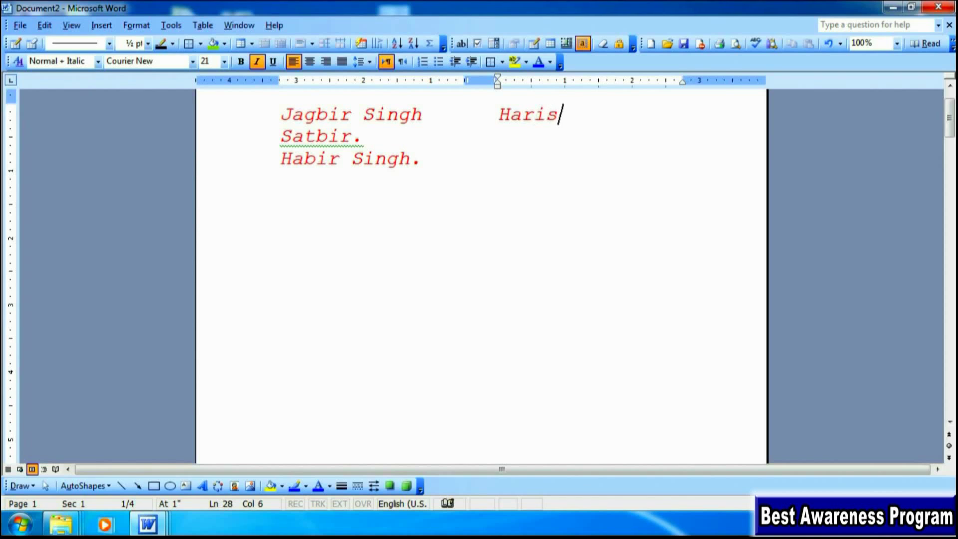
type("h Chaw")
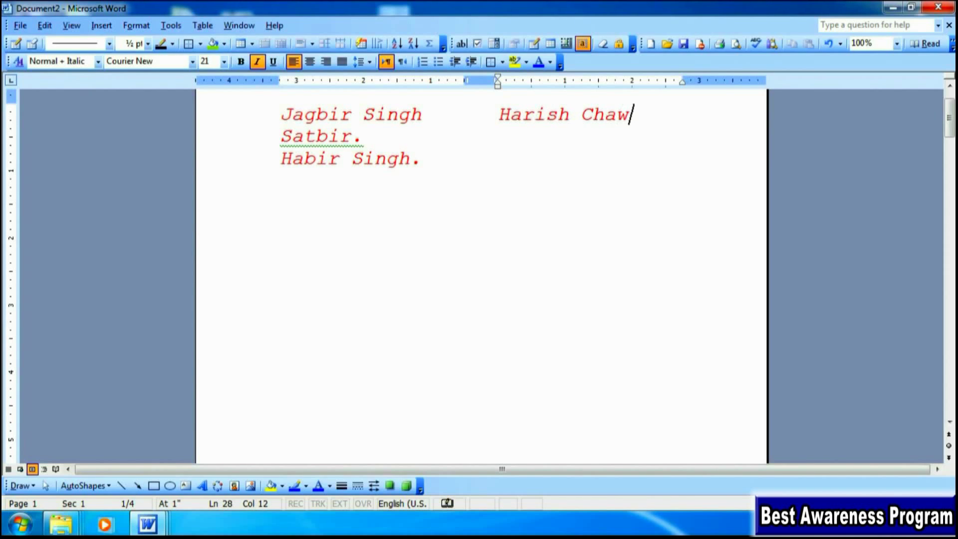
type("la")
Set the Number of columns spinner to 4 and apply four equal columns.
left_click(136, 25)
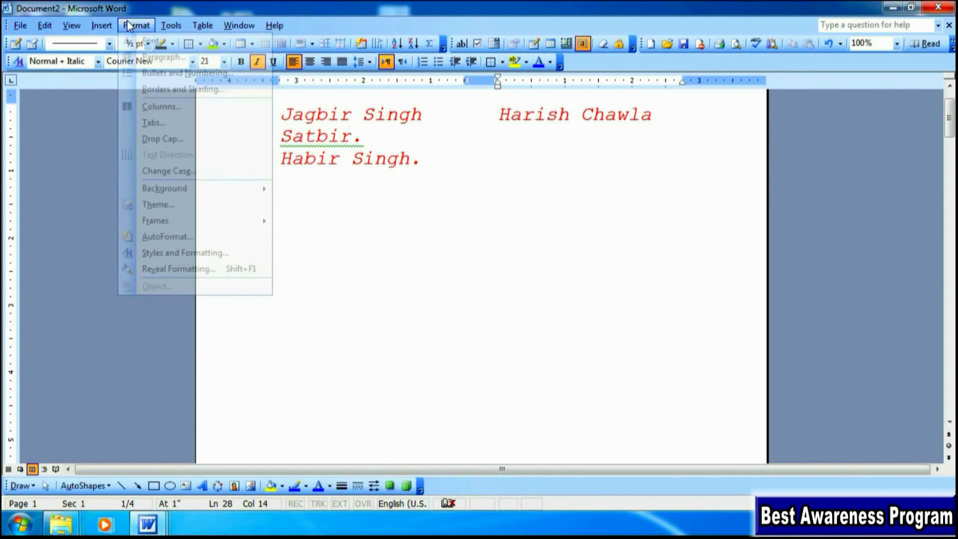
left_click(160, 107)
left_click(841, 202)
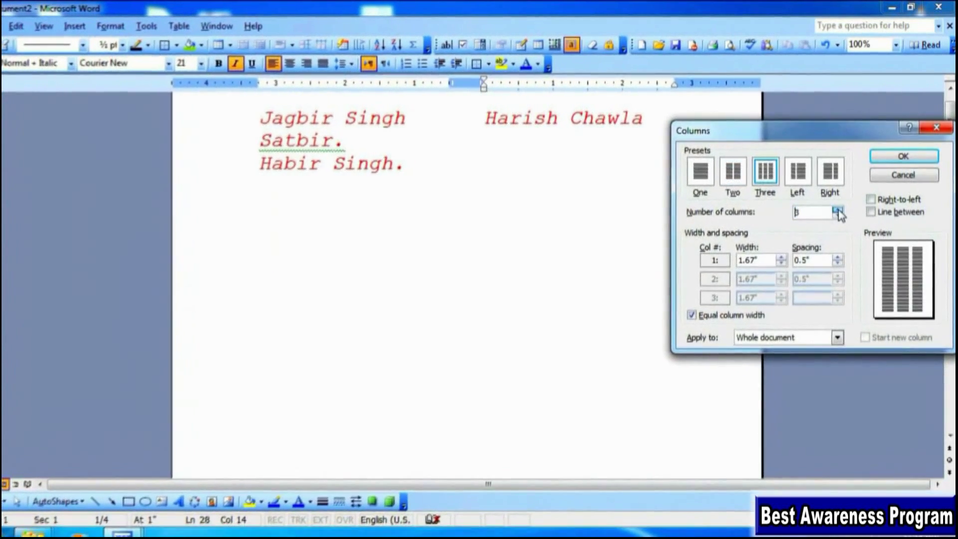
left_click(841, 203)
left_click(841, 202)
left_click(831, 223)
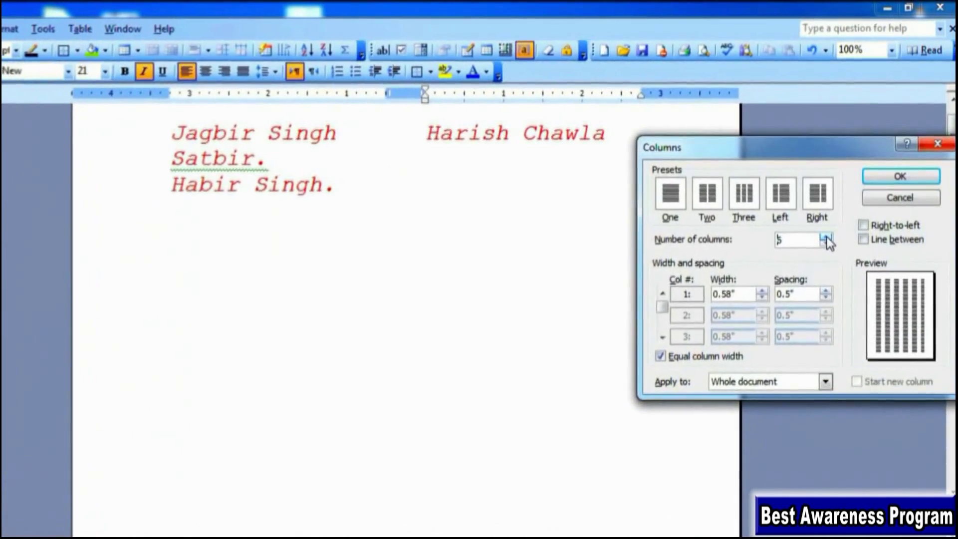
left_click(831, 223)
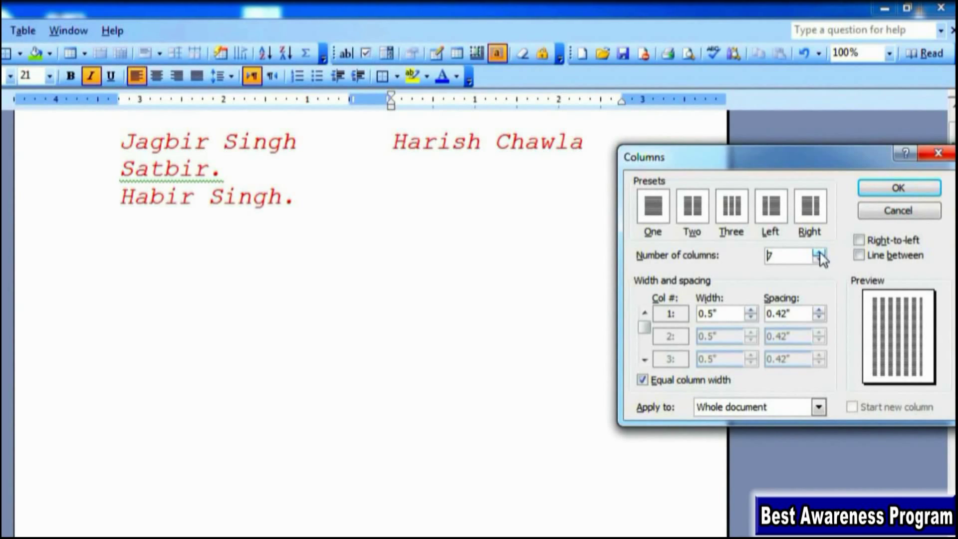
left_click(819, 260)
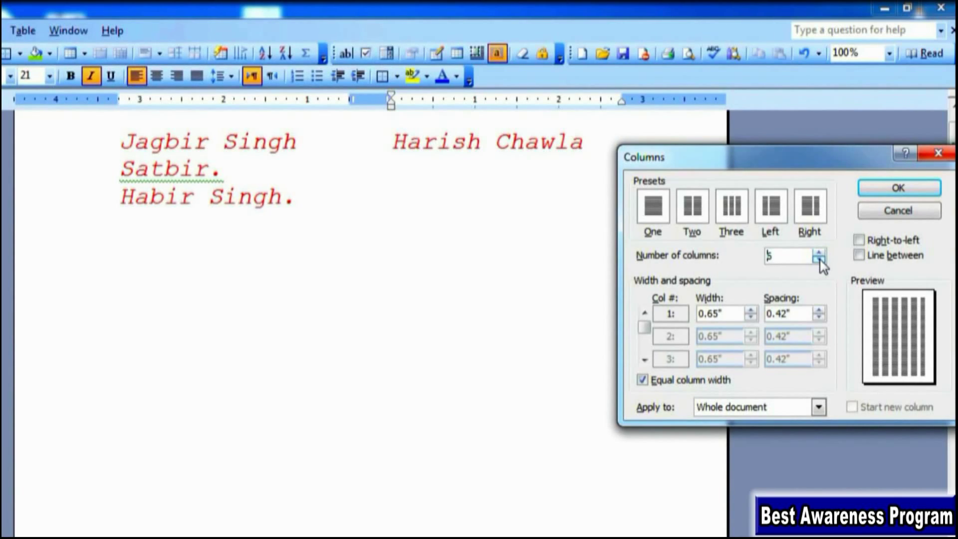
left_click(819, 260)
left_click(819, 260)
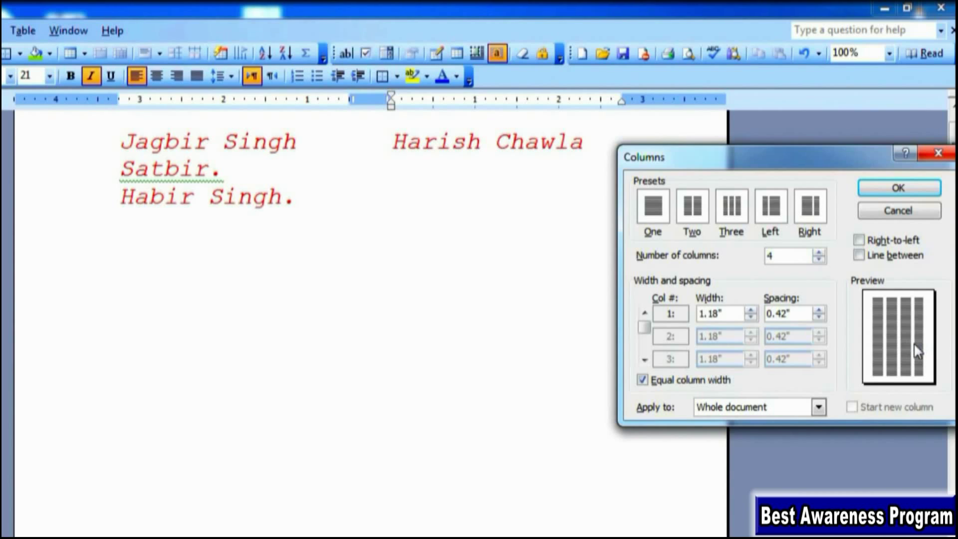
left_click(911, 191)
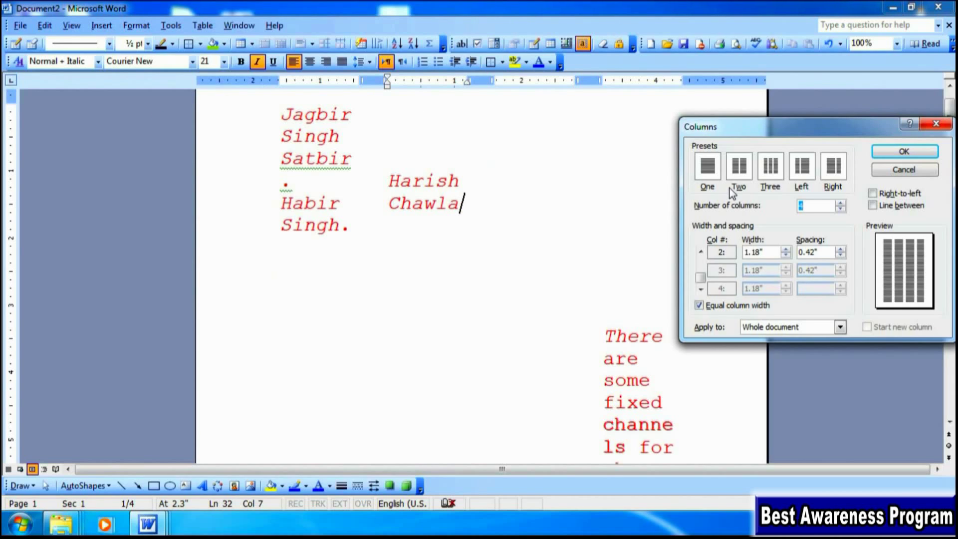
Close the Columns dialog unchanged, then reopen it and apply the One column preset.
left_click(935, 123)
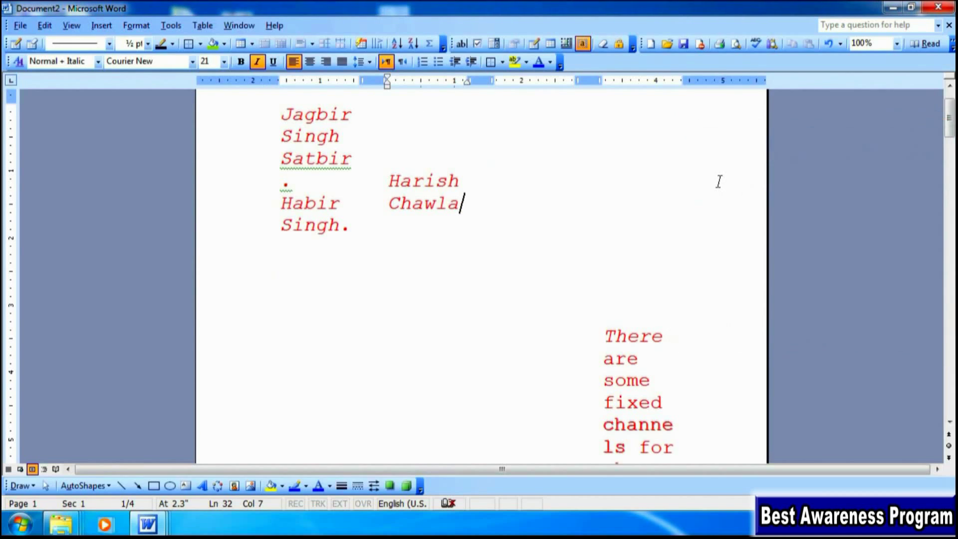
left_click(136, 25)
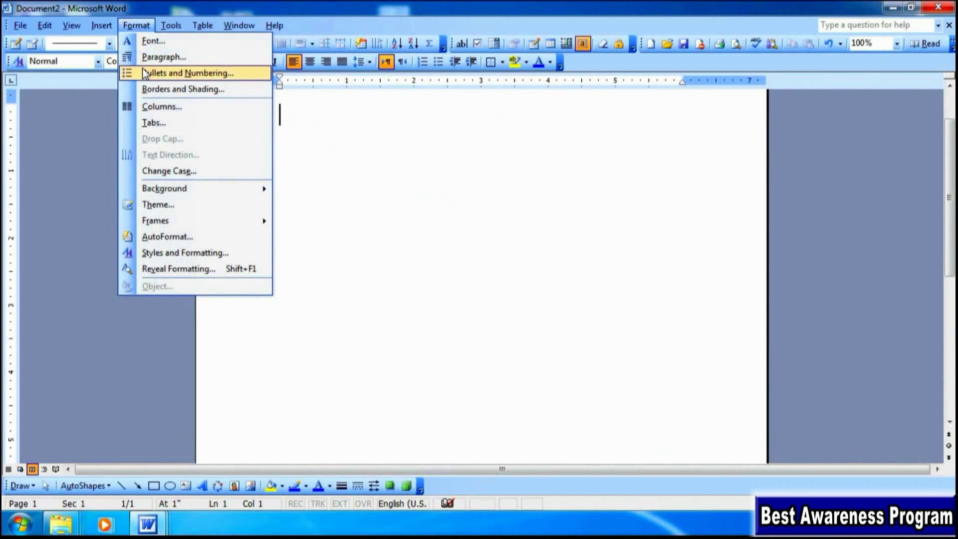
left_click(157, 108)
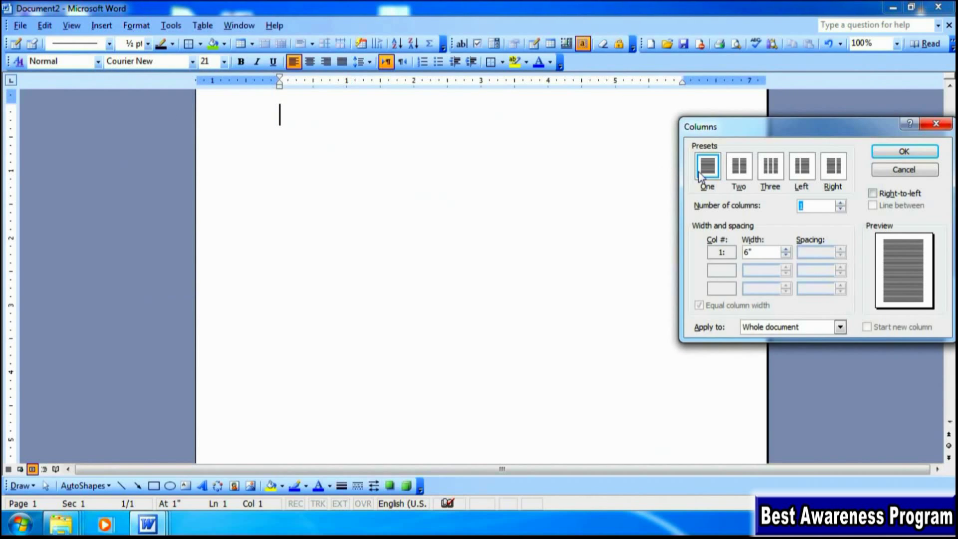
left_click(920, 151)
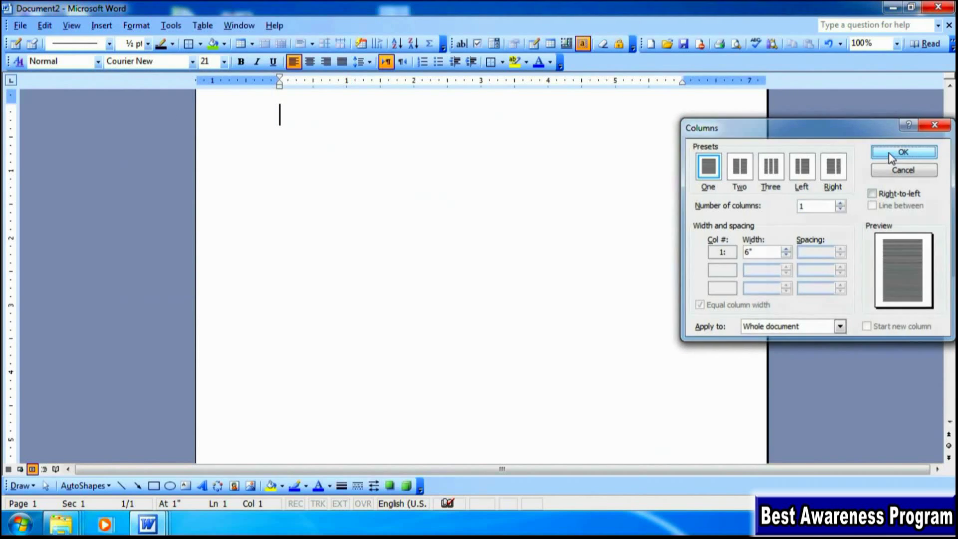